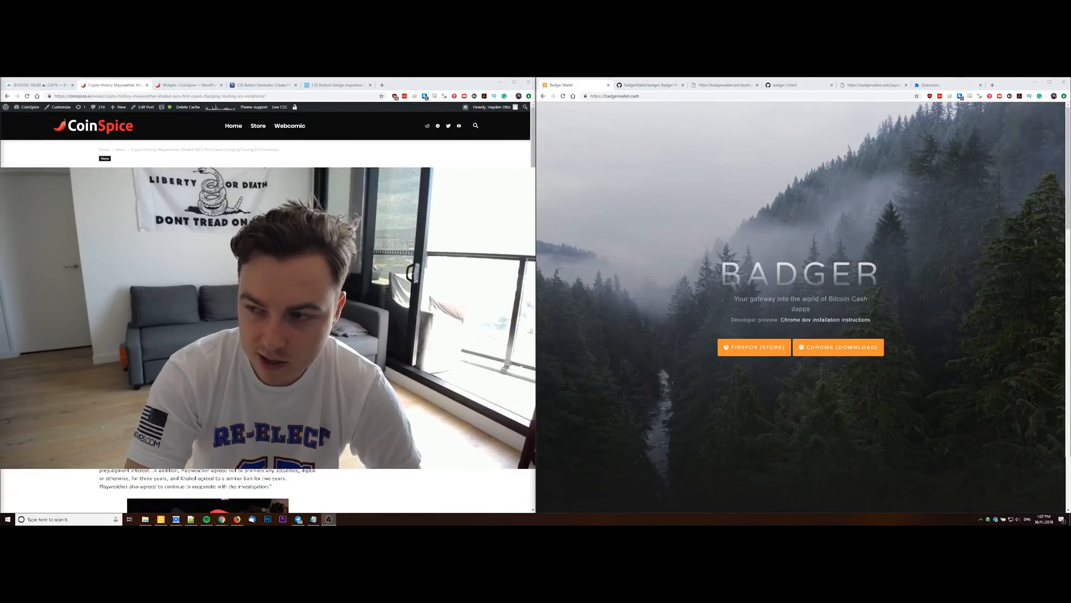
{"action": "scroll", "coordinate": [718, 280], "scroll_direction": "down", "scroll_amount": 3}
{"action": "scroll", "coordinate": [719, 280], "scroll_direction": "down", "scroll_amount": 3}
{"action": "scroll", "coordinate": [718, 279], "scroll_direction": "down", "scroll_amount": 2}
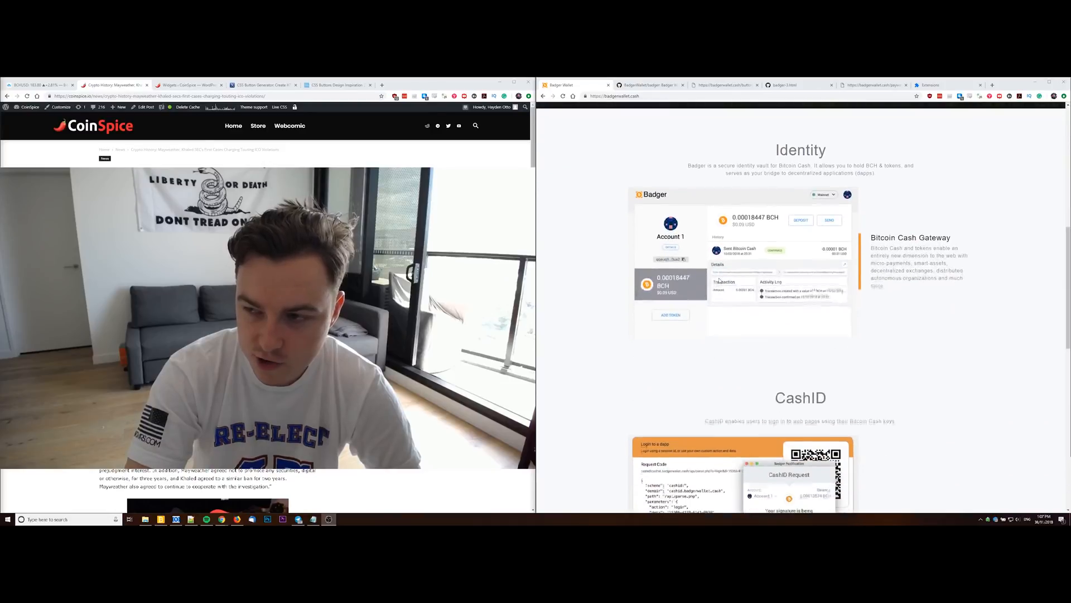
{"action": "scroll", "coordinate": [719, 280], "scroll_direction": "down", "scroll_amount": 2}
{"action": "scroll", "coordinate": [719, 279], "scroll_direction": "down", "scroll_amount": 3}
{"action": "scroll", "coordinate": [718, 280], "scroll_direction": "down", "scroll_amount": 3}
{"action": "scroll", "coordinate": [720, 281], "scroll_direction": "up", "scroll_amount": 2}
{"action": "scroll", "coordinate": [768, 245], "scroll_direction": "down", "scroll_amount": 4}
{"action": "scroll", "coordinate": [768, 245], "scroll_direction": "down", "scroll_amount": 3}
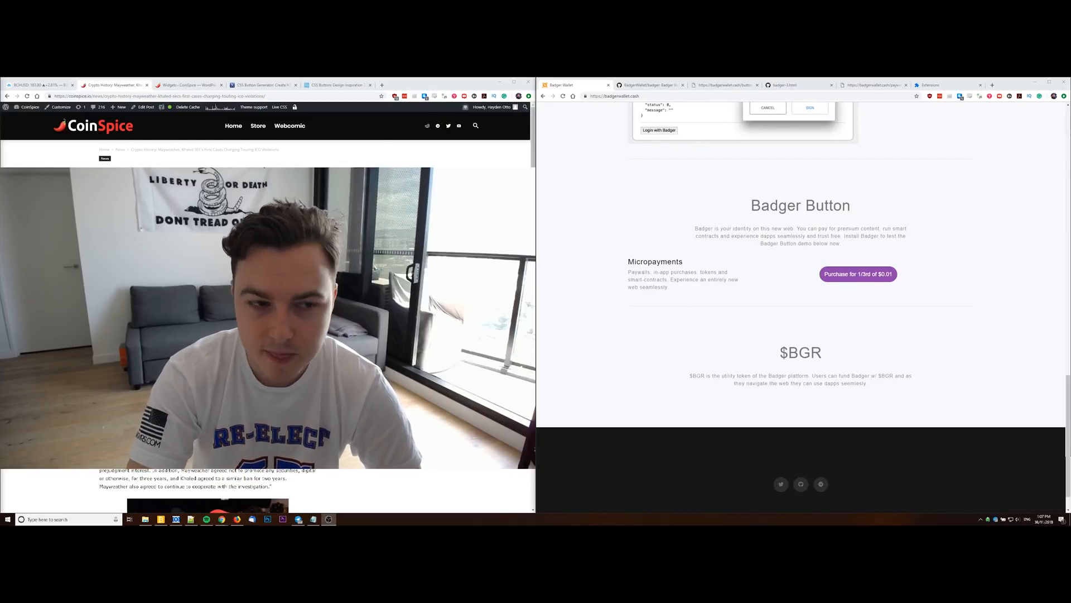
{"action": "scroll", "coordinate": [702, 291], "scroll_direction": "up", "scroll_amount": 2}
{"action": "scroll", "coordinate": [671, 277], "scroll_direction": "up", "scroll_amount": 10}
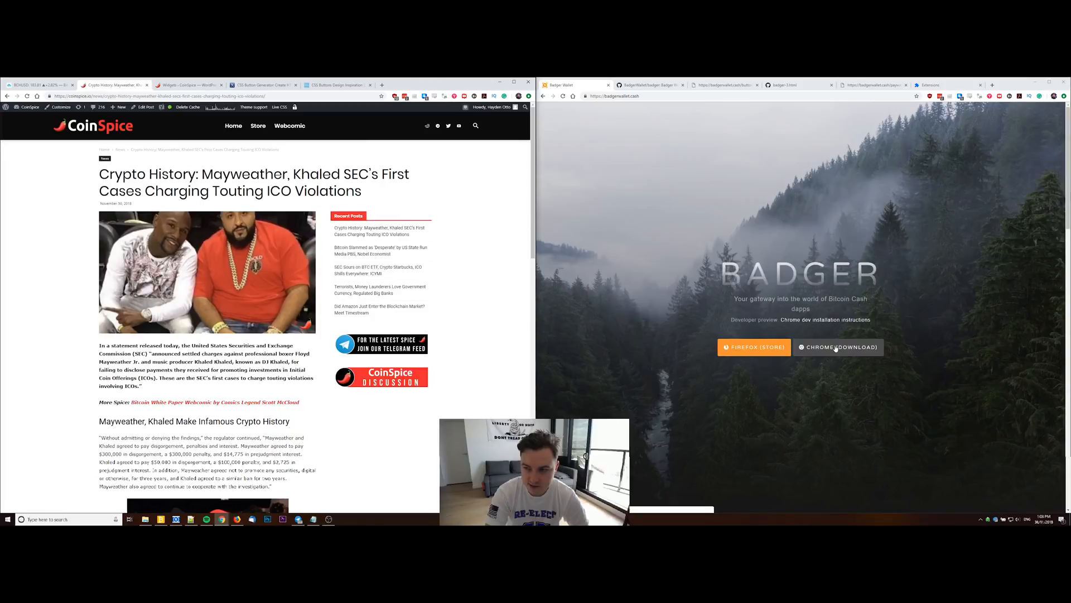
Start the Chrome download of Badger and review the Badger GitHub repository README
{"action": "left_click", "coordinate": [835, 348]}
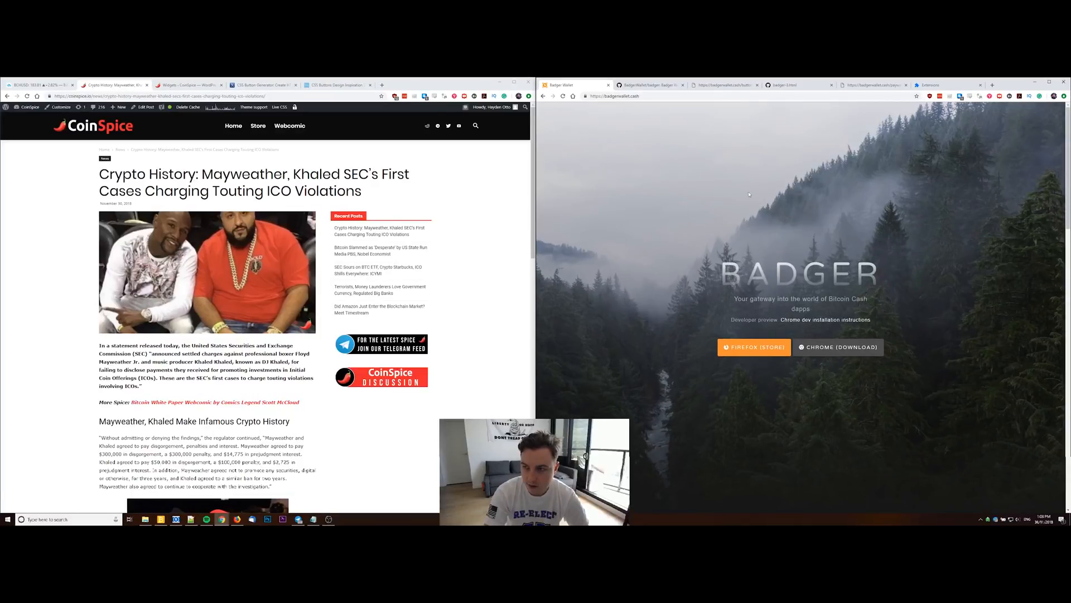
{"action": "left_click", "coordinate": [655, 84]}
{"action": "scroll", "coordinate": [687, 171], "scroll_direction": "up", "scroll_amount": 10}
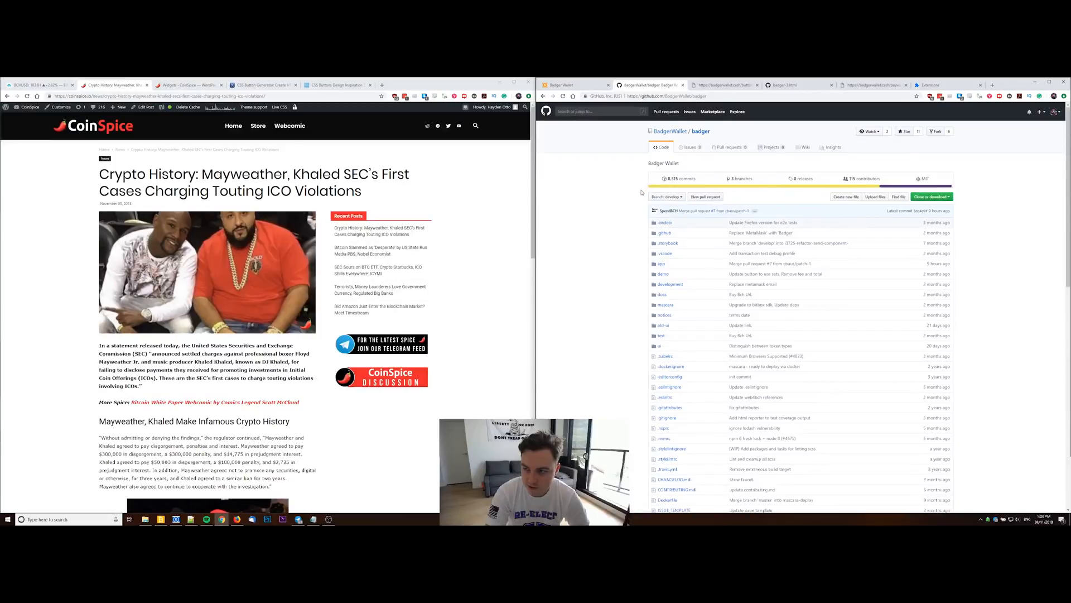
{"action": "scroll", "coordinate": [686, 185], "scroll_direction": "down", "scroll_amount": 10}
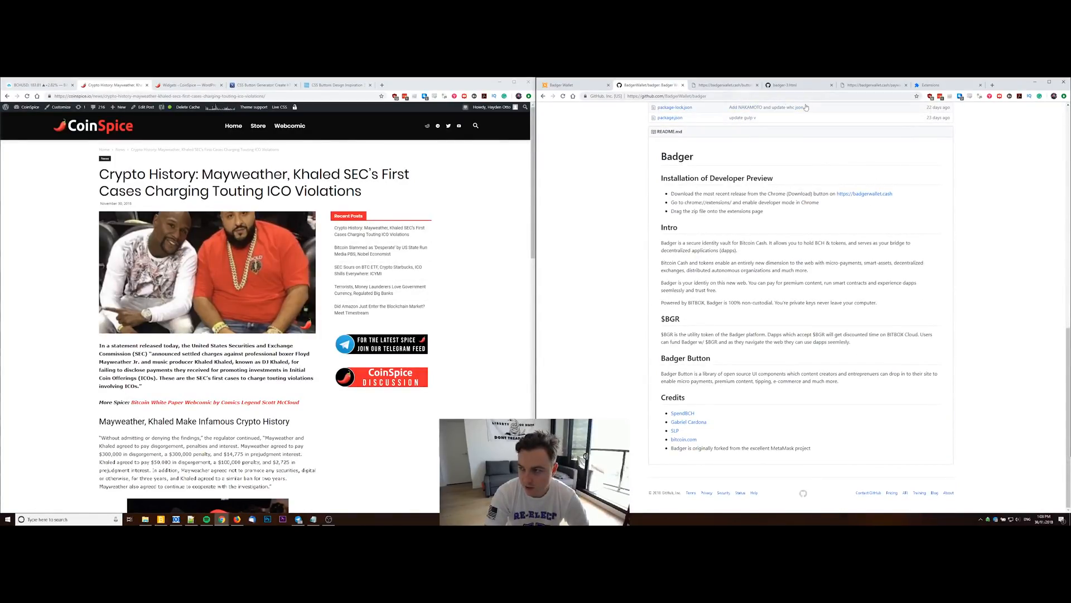
Reload chrome://extensions so Badger Wallet appears, then return to the Badger homepage
{"action": "left_click", "coordinate": [923, 85]}
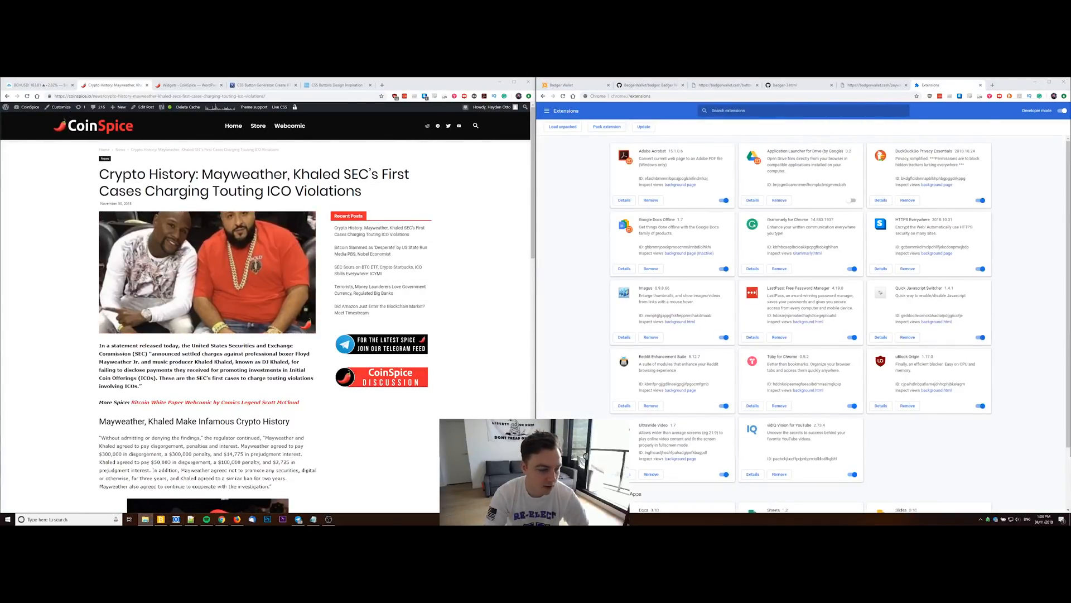
{"action": "key", "text": "F5"}
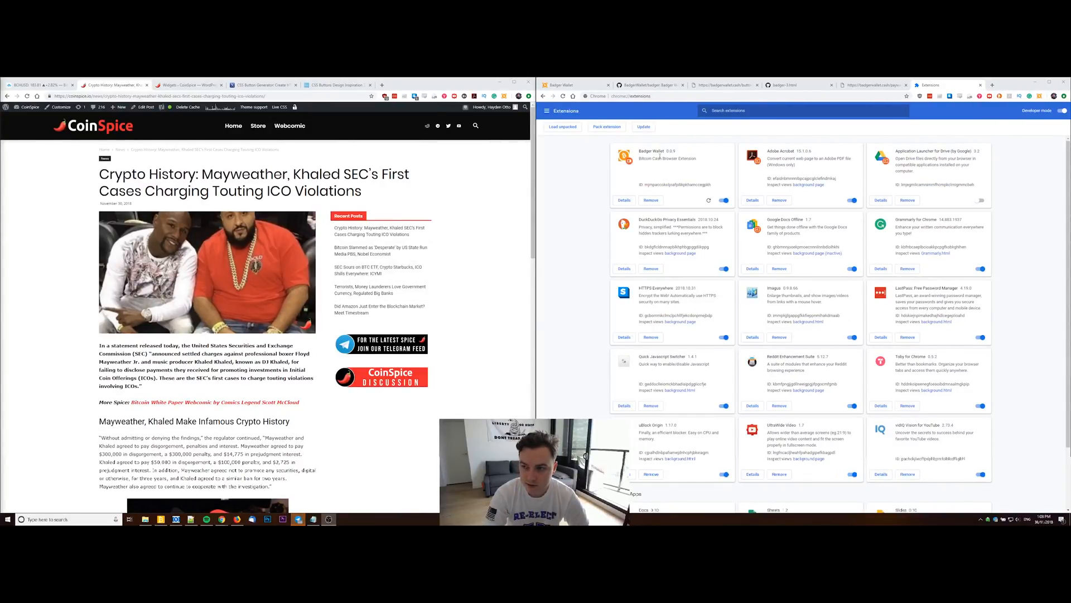
{"action": "left_click", "coordinate": [981, 87]}
{"action": "left_click", "coordinate": [570, 85]}
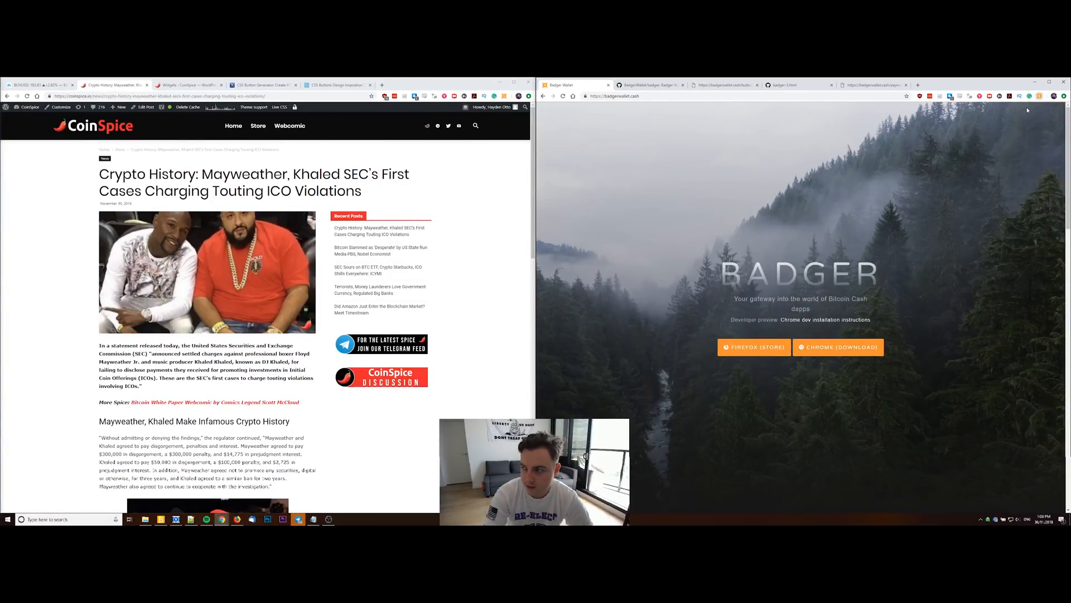
Restore the Badger account by pasting the seed phrase, setting and confirming a password, and importing
{"action": "left_click", "coordinate": [983, 263]}
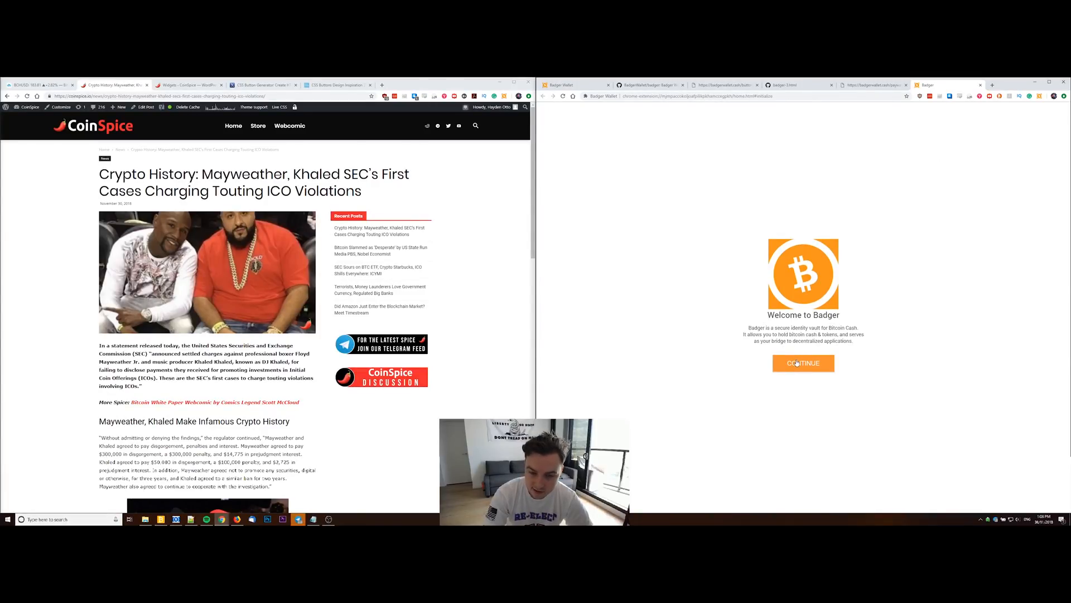
{"action": "left_click", "coordinate": [798, 364]}
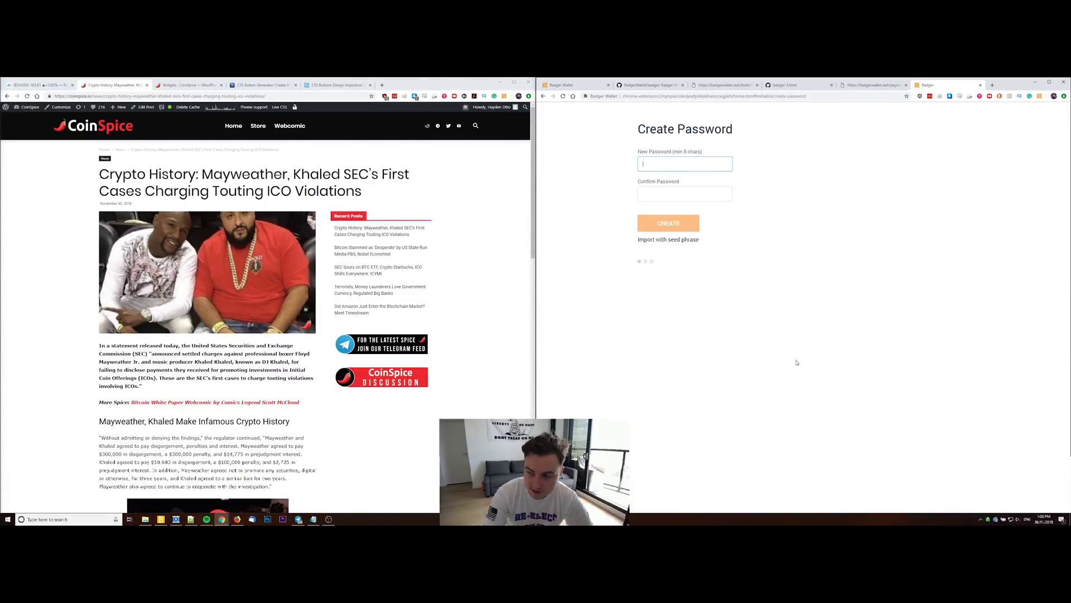
{"action": "left_click", "coordinate": [688, 166]}
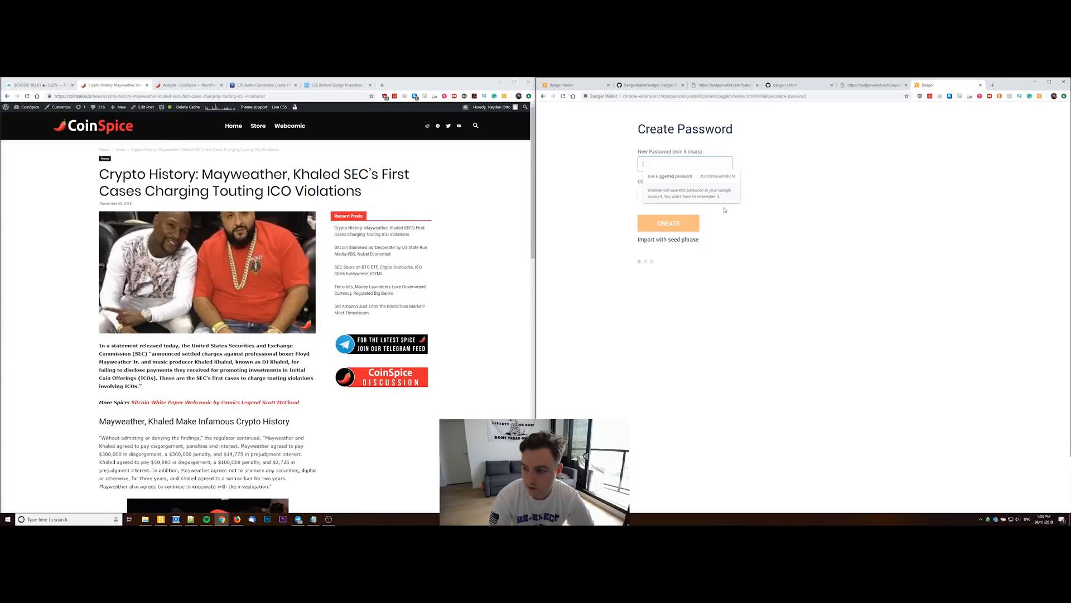
{"action": "left_click", "coordinate": [686, 241]}
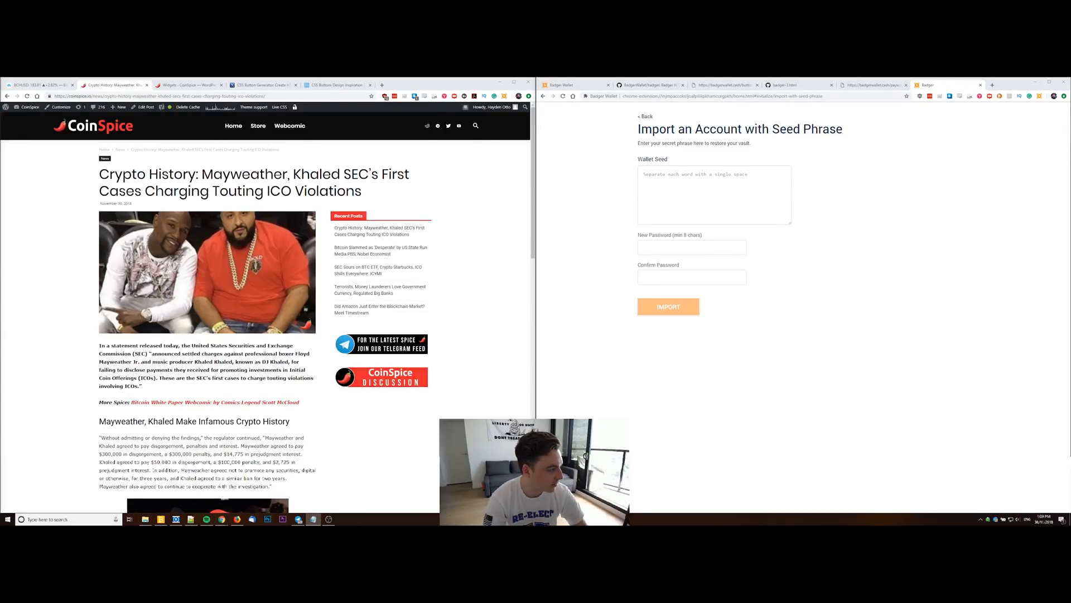
{"action": "key", "text": "ctrl+v"}
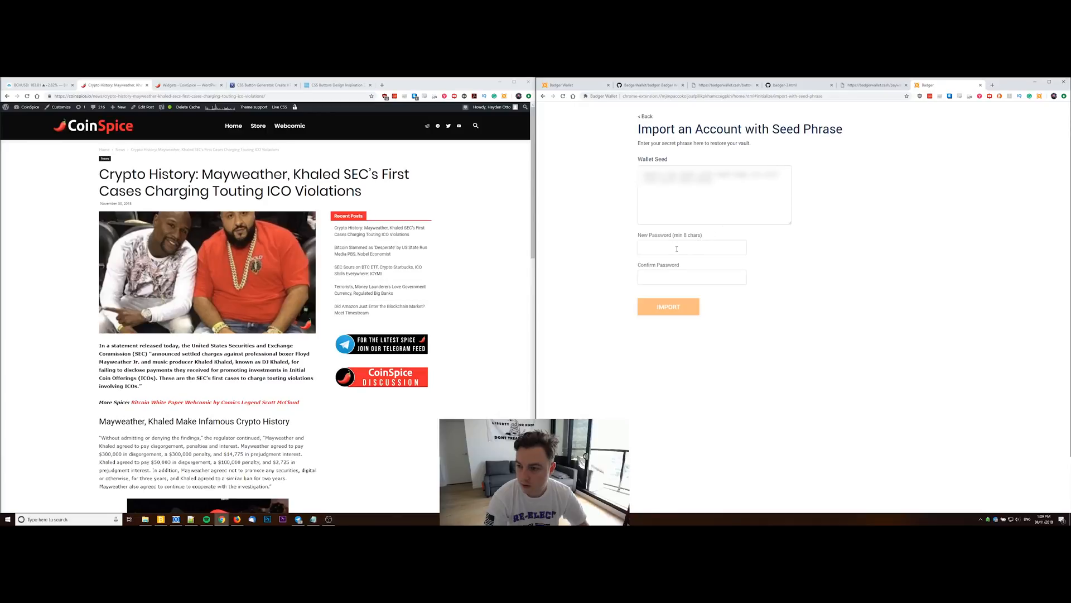
{"action": "left_click", "coordinate": [677, 248]}
{"action": "type", "text": "•"}
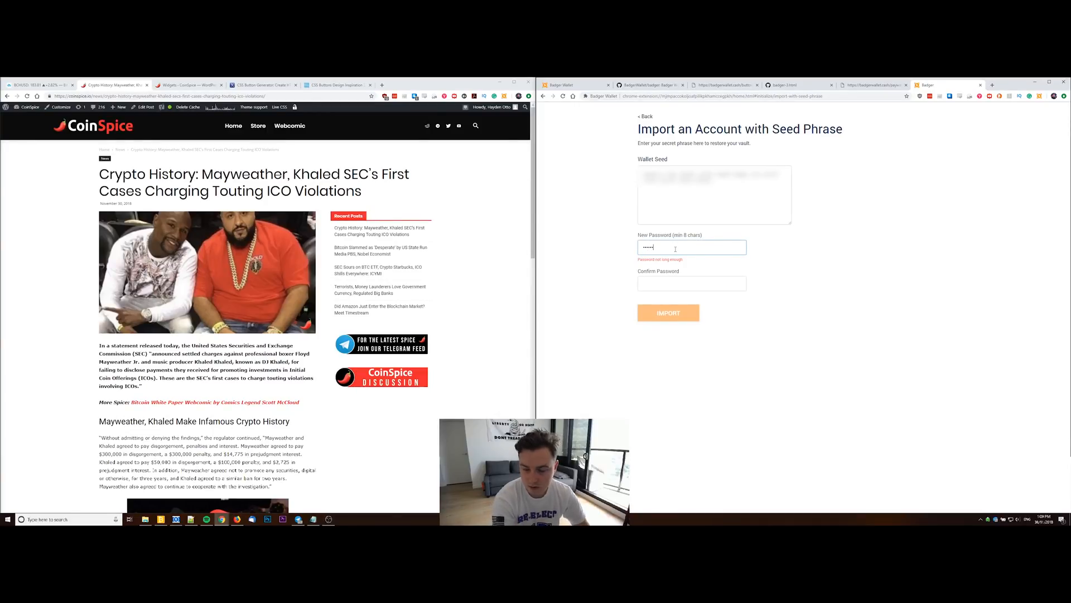
{"action": "type", "text": "••"}
{"action": "key", "text": "Tab"}
{"action": "type", "text": "•••"}
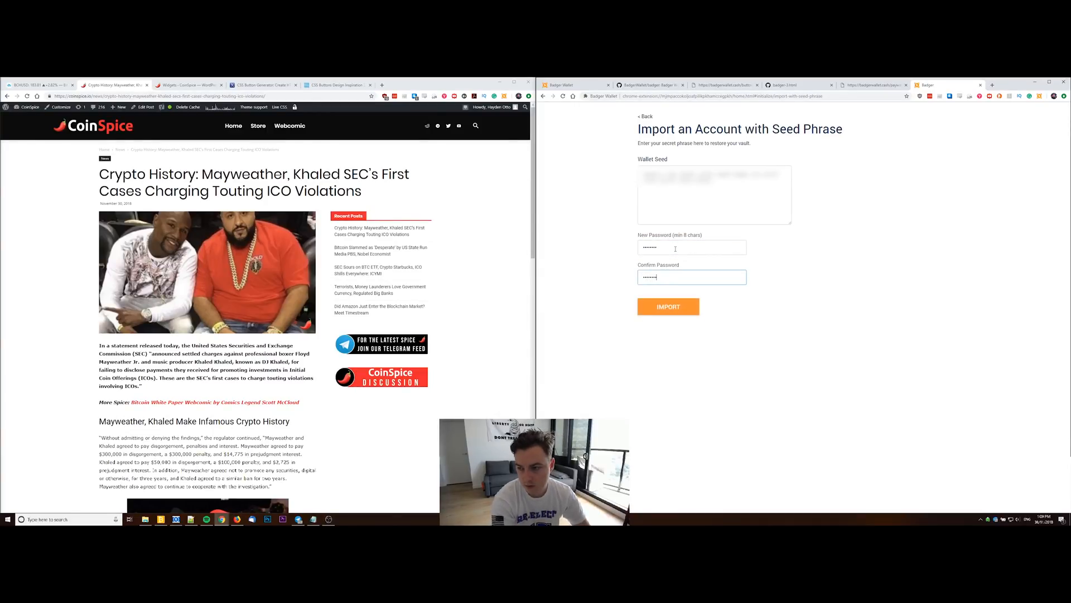
{"action": "left_click", "coordinate": [661, 309]}
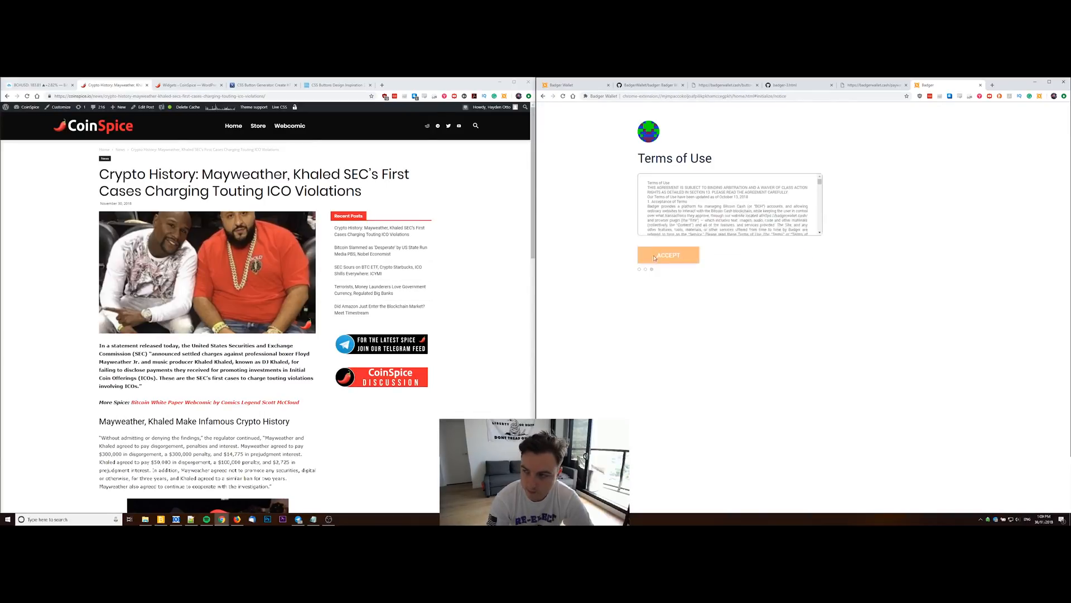
Accept the Terms of Use, Privacy Notice and seed phrase alert to reach Account 1 with 0.00016371 BCH
{"action": "left_click", "coordinate": [653, 256]}
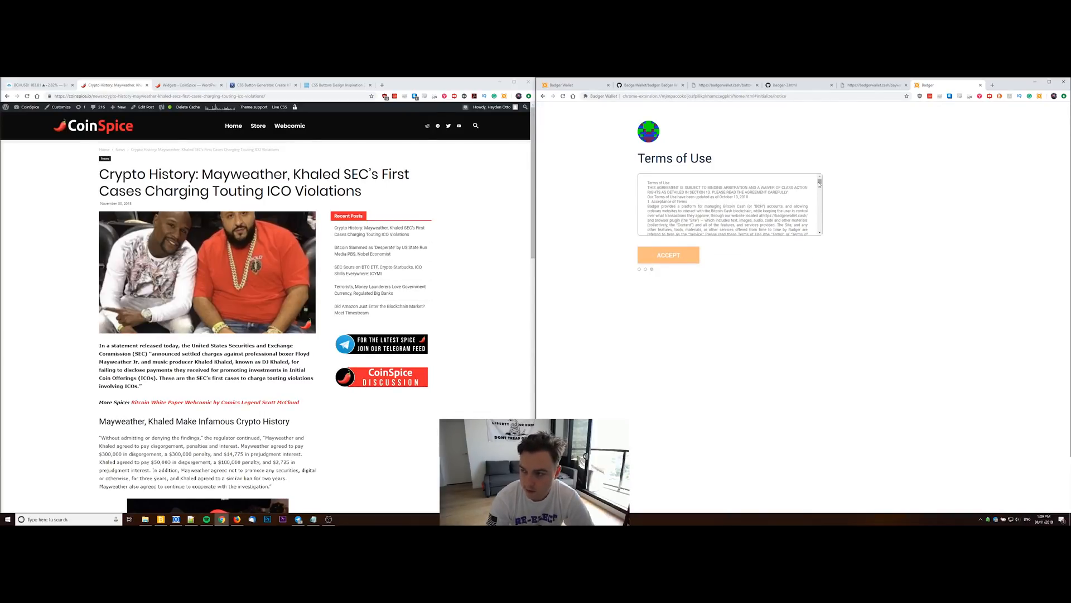
{"action": "left_click_drag", "start_coordinate": [820, 182], "coordinate": [820, 230]}
{"action": "left_click", "coordinate": [644, 252]}
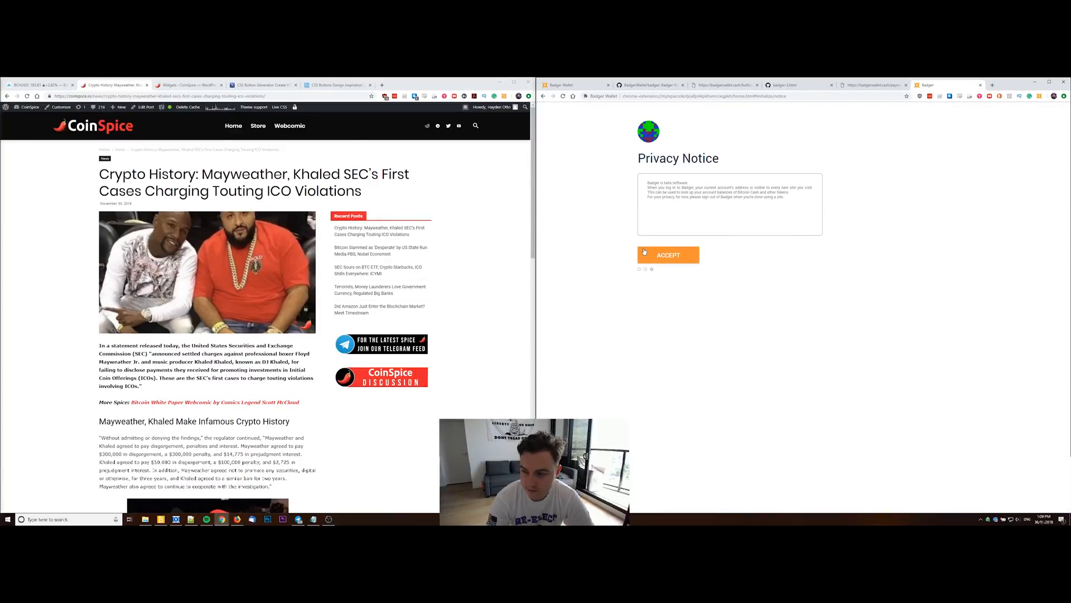
{"action": "left_click", "coordinate": [645, 254]}
{"action": "left_click", "coordinate": [651, 251]}
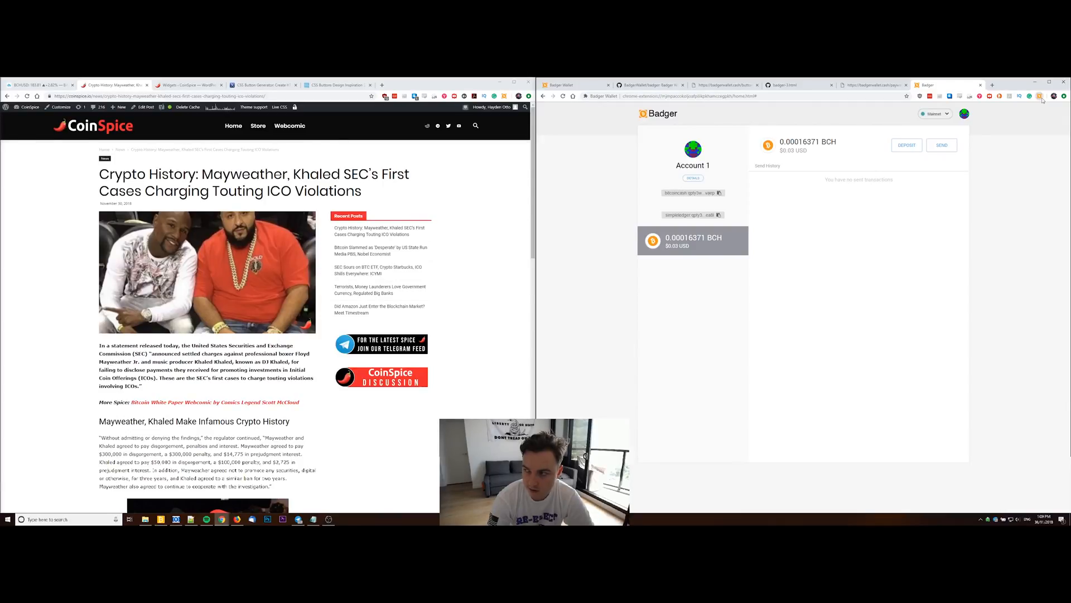
View the account's deposit options with its receiving address and QR code from the Badger toolbar icon
{"action": "left_click", "coordinate": [1040, 96]}
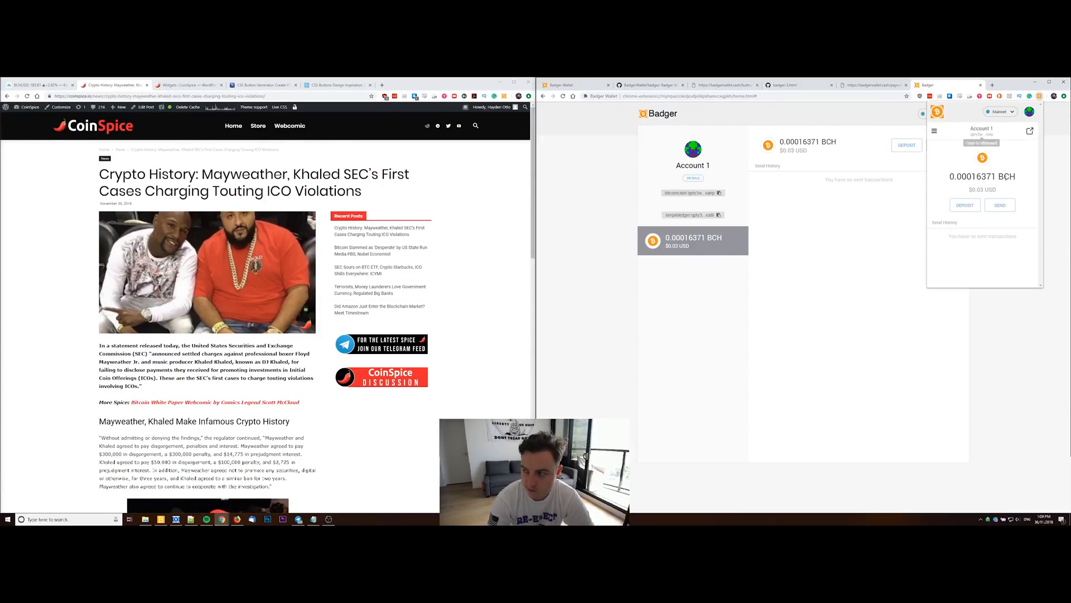
{"action": "left_click", "coordinate": [968, 206]}
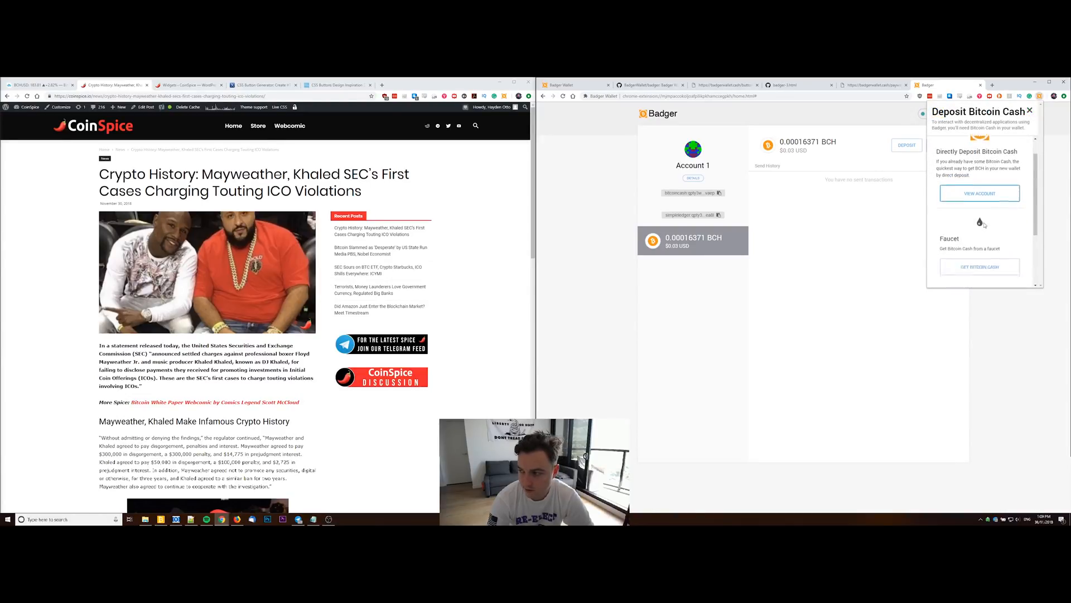
{"action": "scroll", "coordinate": [983, 224], "scroll_direction": "down", "scroll_amount": 3}
{"action": "scroll", "coordinate": [983, 224], "scroll_direction": "up", "scroll_amount": 3}
{"action": "left_click", "coordinate": [976, 219]}
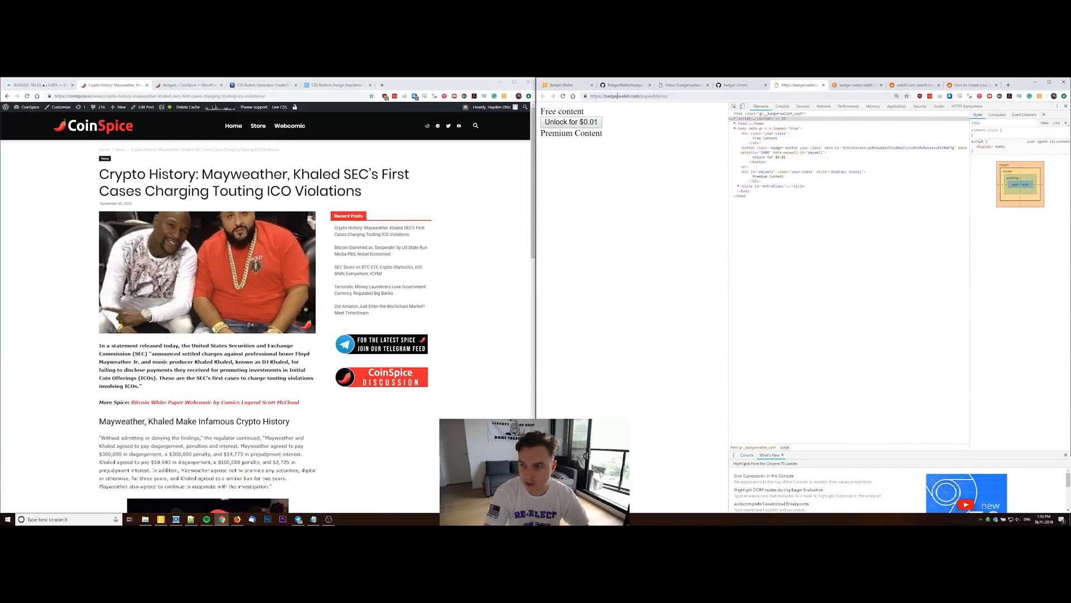
Unlock the demo's premium content by confirming the $0.01 Badger payment
{"action": "key", "text": "F5"}
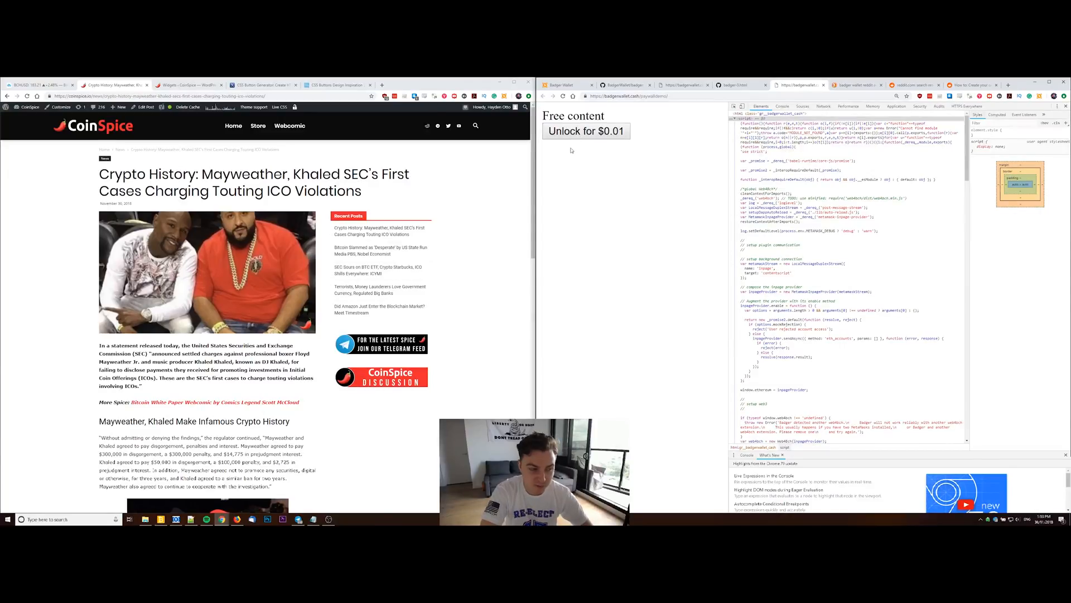
{"action": "left_click", "coordinate": [612, 135]}
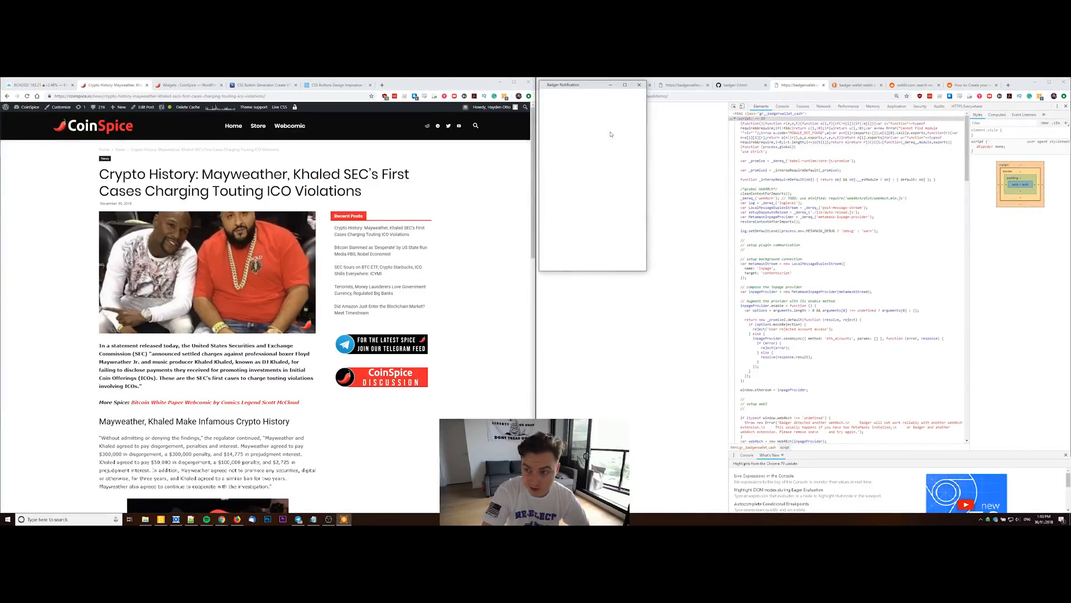
{"action": "left_click_drag", "start_coordinate": [587, 89], "coordinate": [619, 159]}
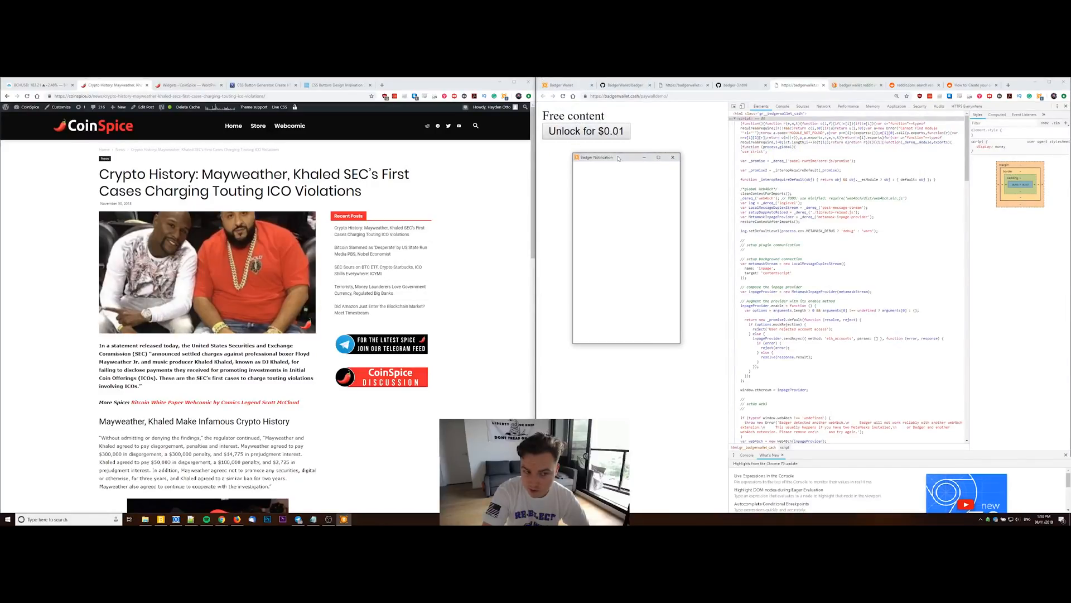
{"action": "left_click", "coordinate": [653, 336]}
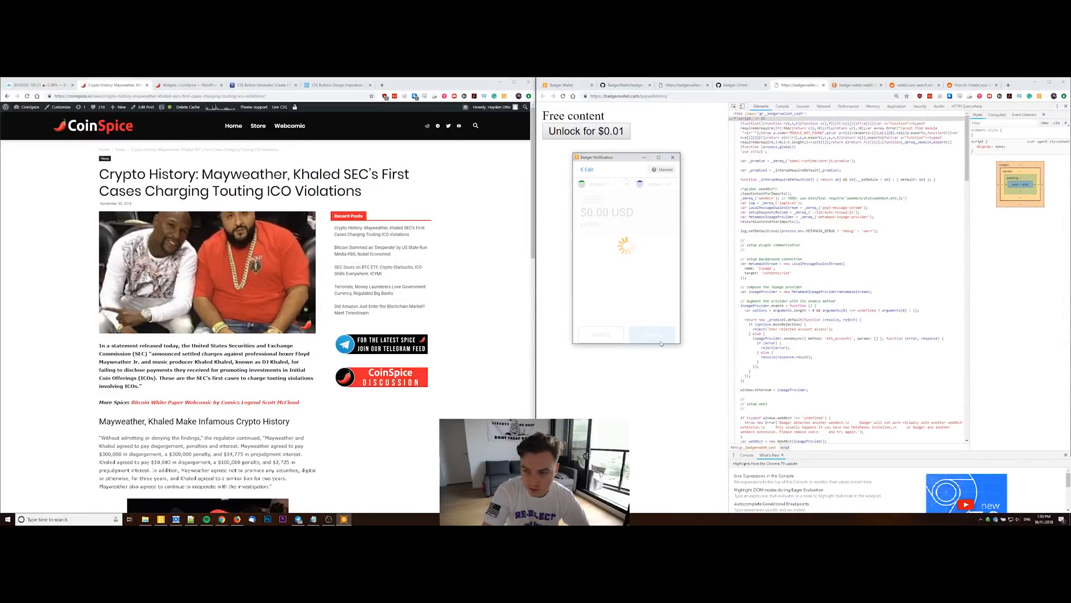
Highlight the revealed Premium Content text and switch to the Reddit Badger Button how-to post
{"action": "left_click_drag", "start_coordinate": [644, 148], "coordinate": [544, 148]}
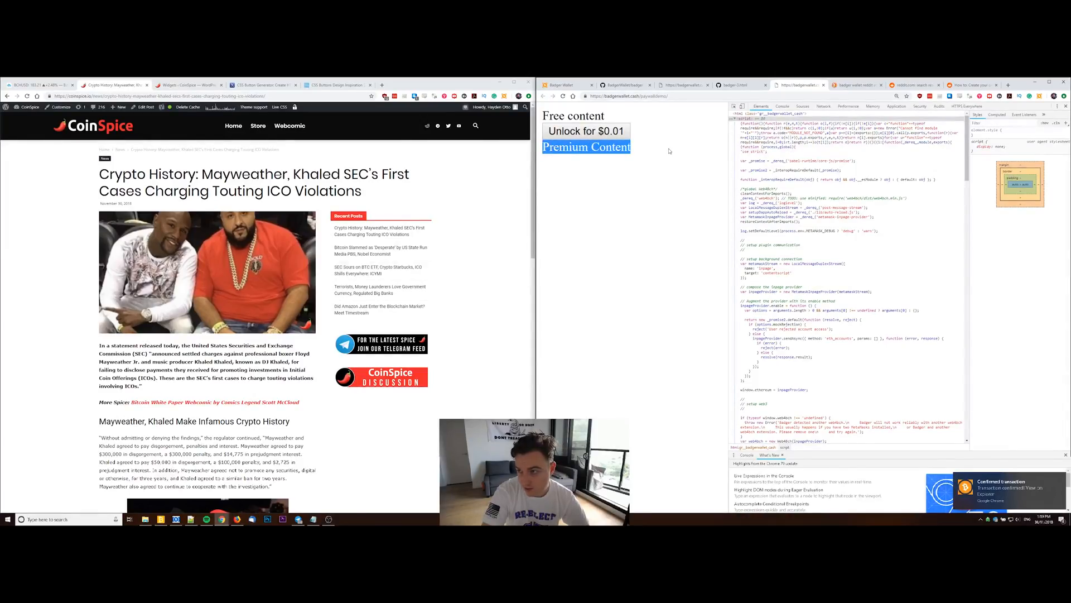
{"action": "right_click", "coordinate": [586, 149]}
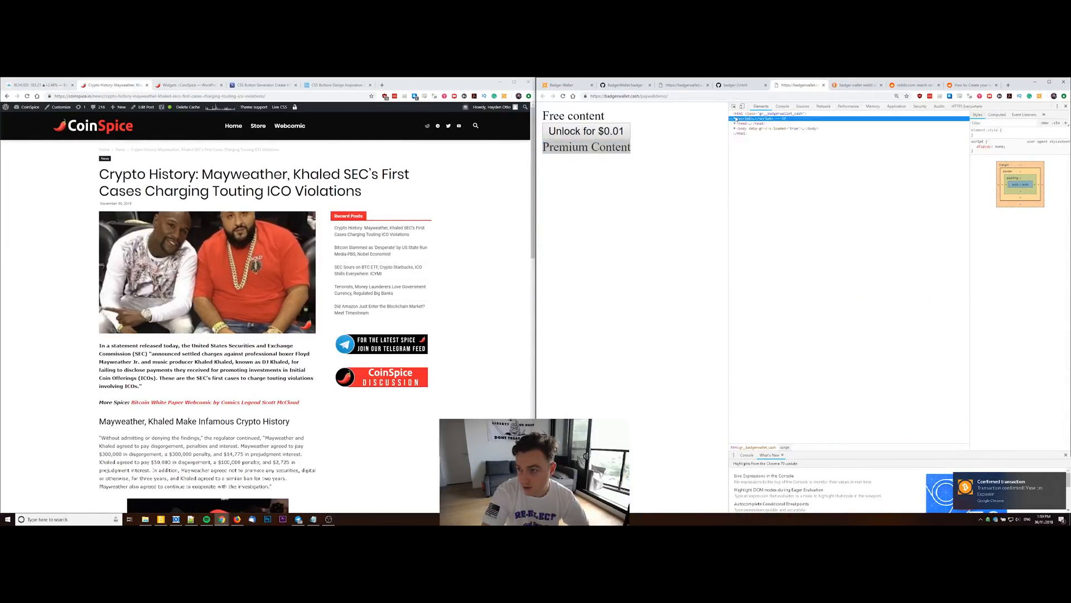
{"action": "left_click", "coordinate": [972, 86]}
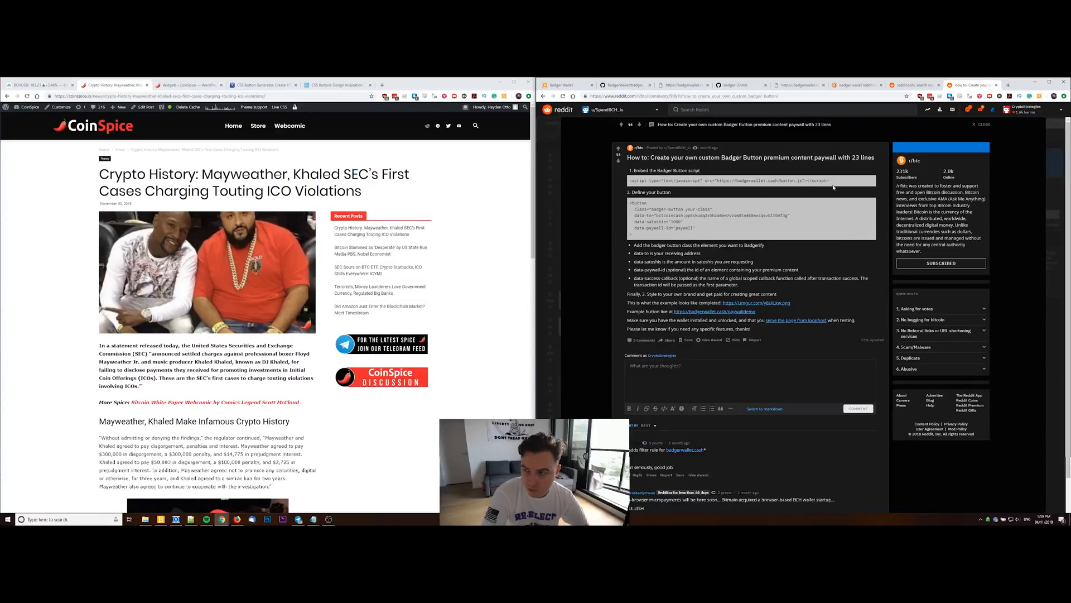
{"action": "left_click_drag", "start_coordinate": [831, 181], "coordinate": [630, 179]}
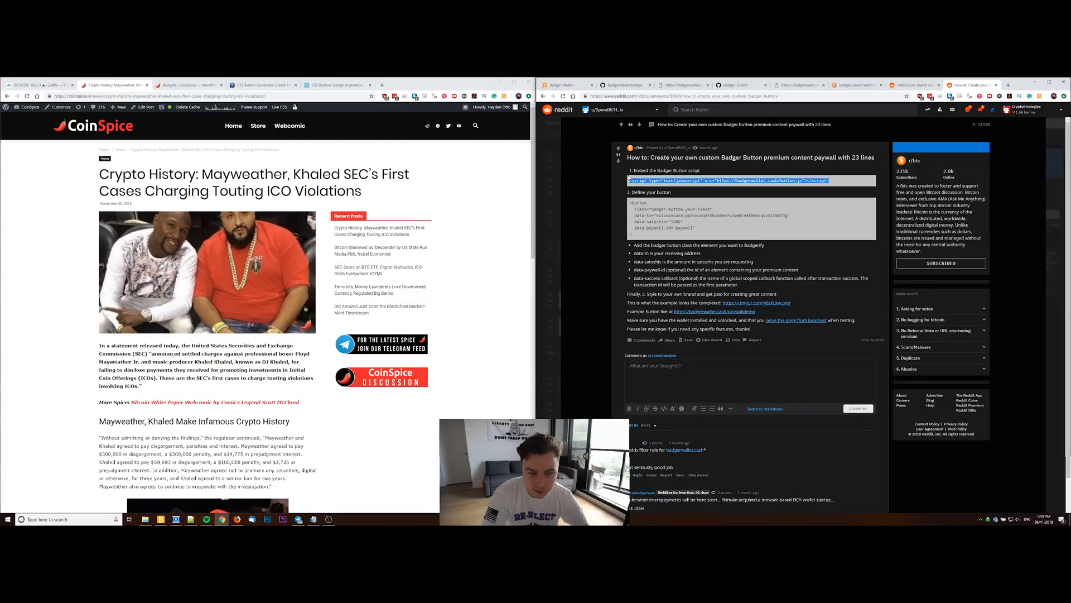
{"action": "scroll", "coordinate": [669, 185], "scroll_direction": "up", "scroll_amount": 1}
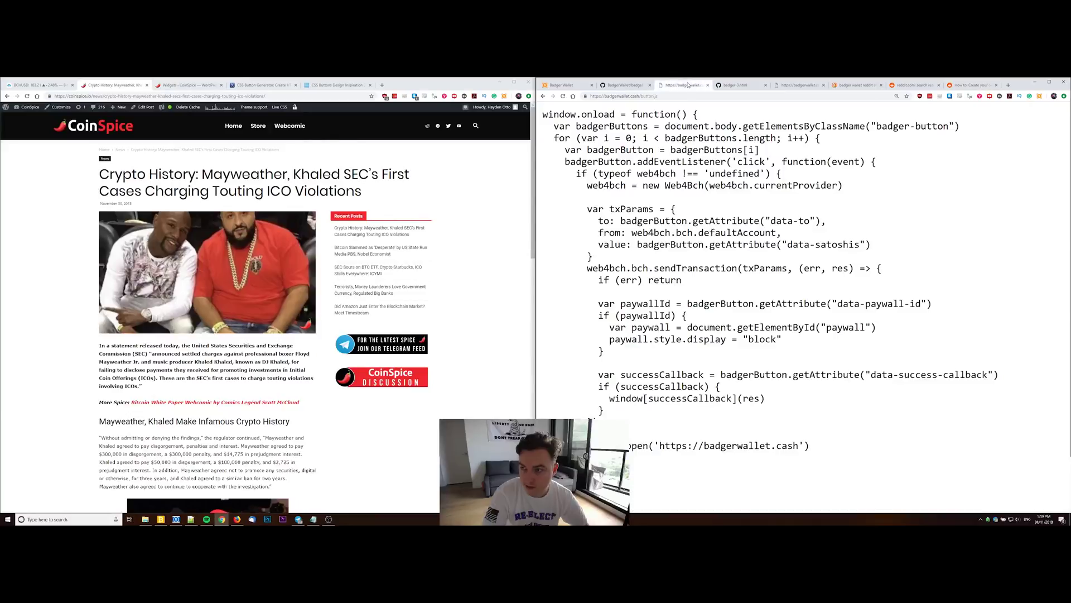
{"action": "left_click", "coordinate": [686, 85]}
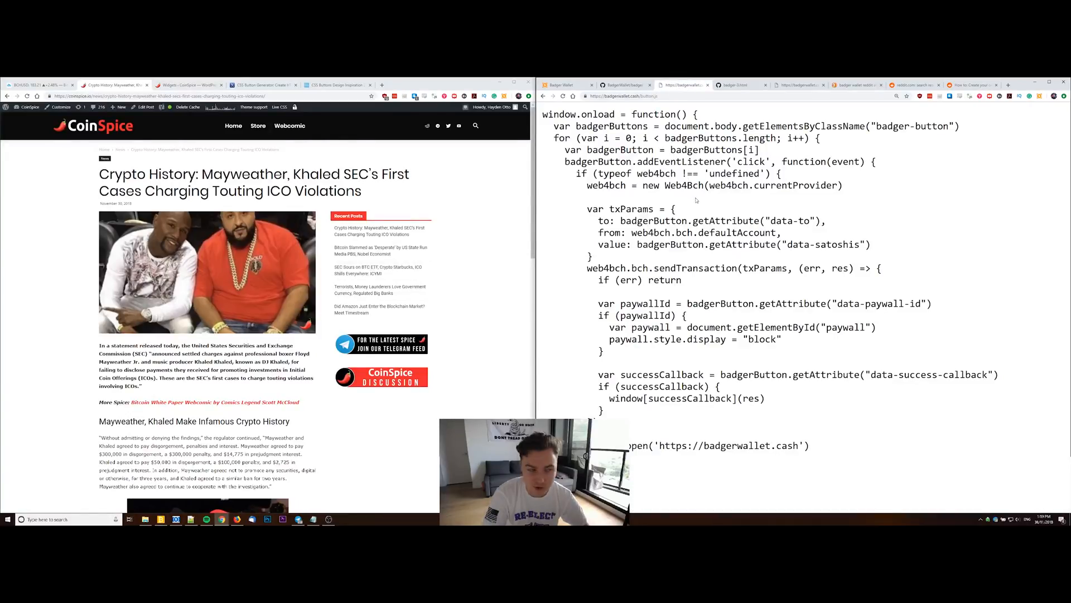
{"action": "scroll", "coordinate": [697, 201], "scroll_direction": "down", "scroll_amount": 1}
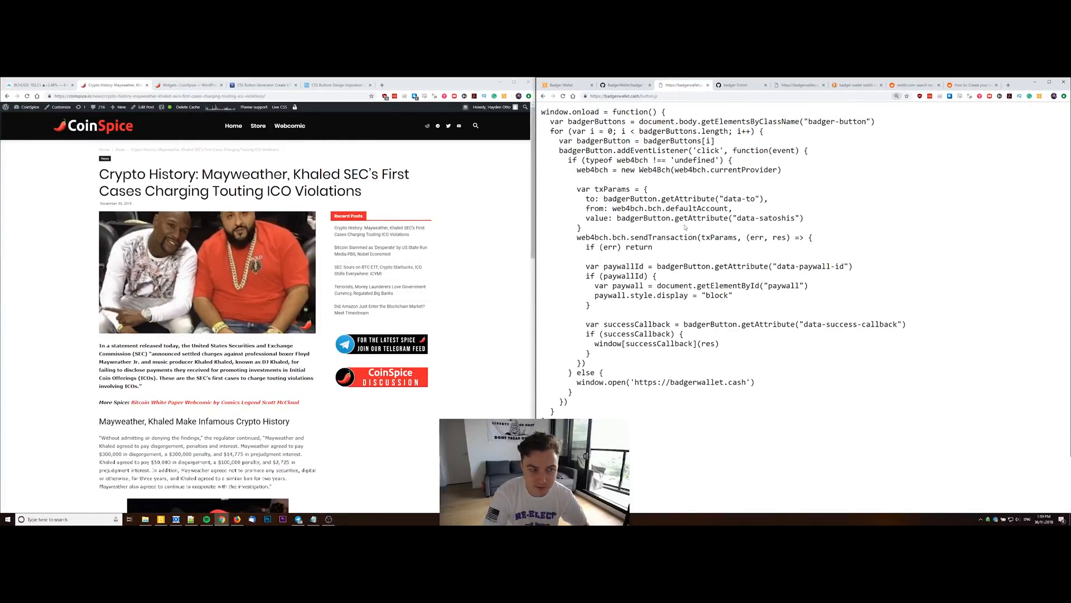
{"action": "left_click", "coordinate": [967, 85]}
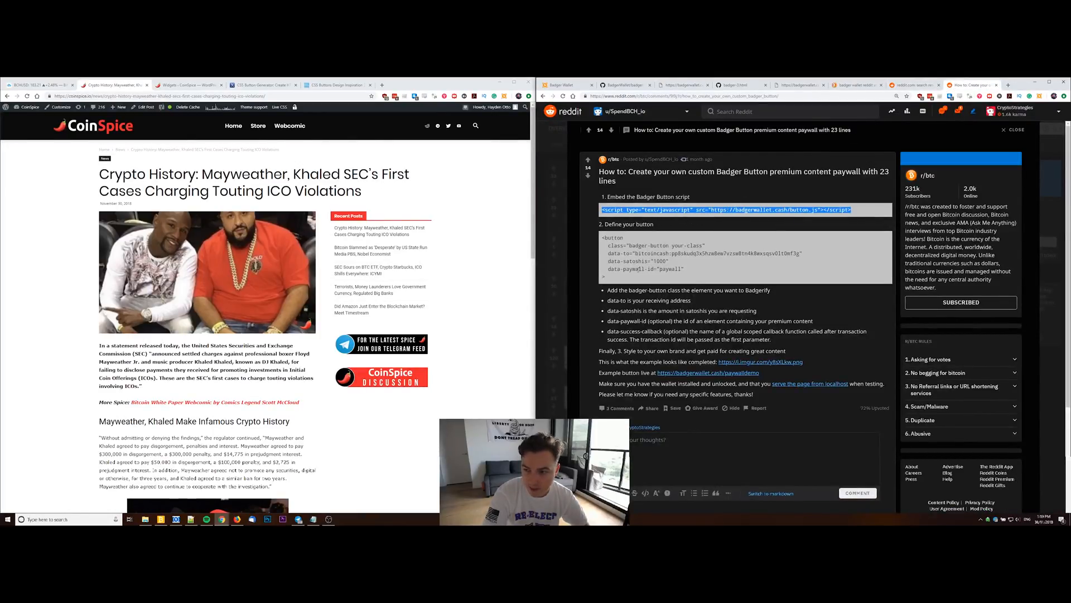
{"action": "left_click_drag", "start_coordinate": [626, 281], "coordinate": [602, 241]}
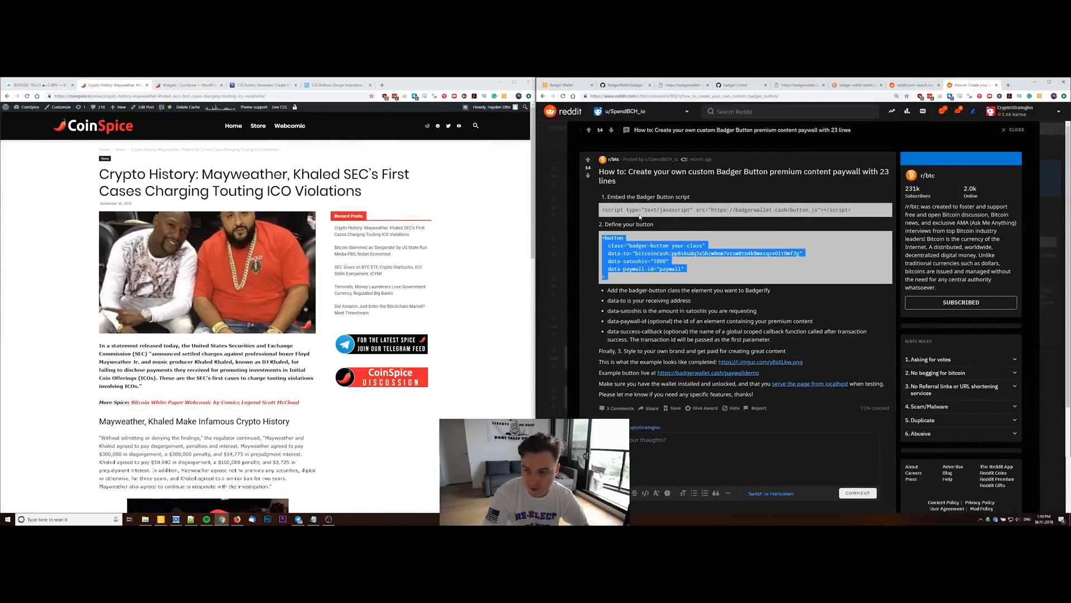
{"action": "left_click", "coordinate": [653, 261]}
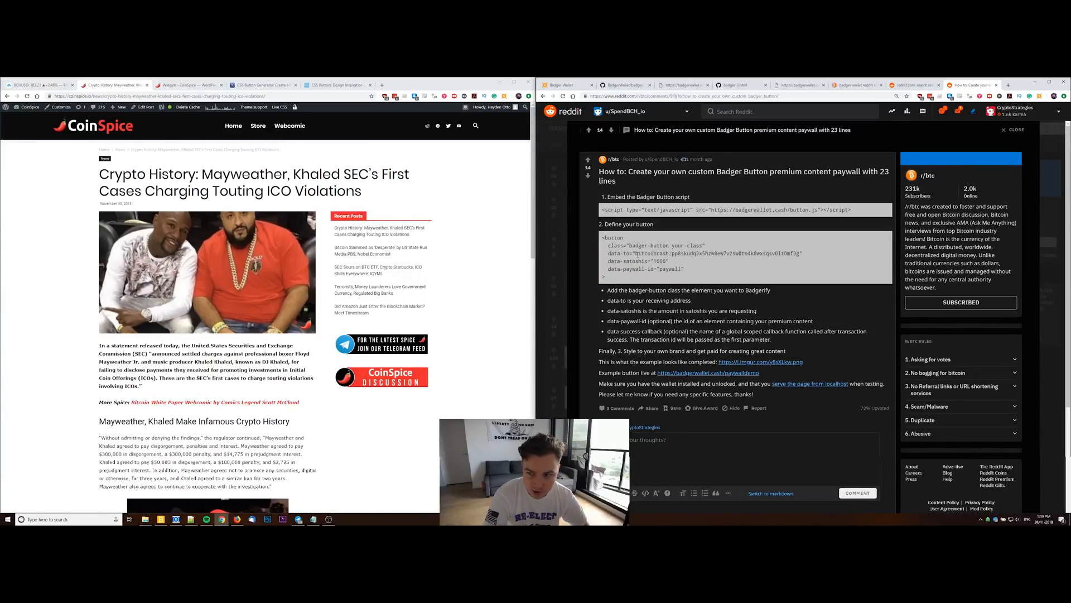
{"action": "left_click_drag", "start_coordinate": [637, 254], "coordinate": [818, 256]}
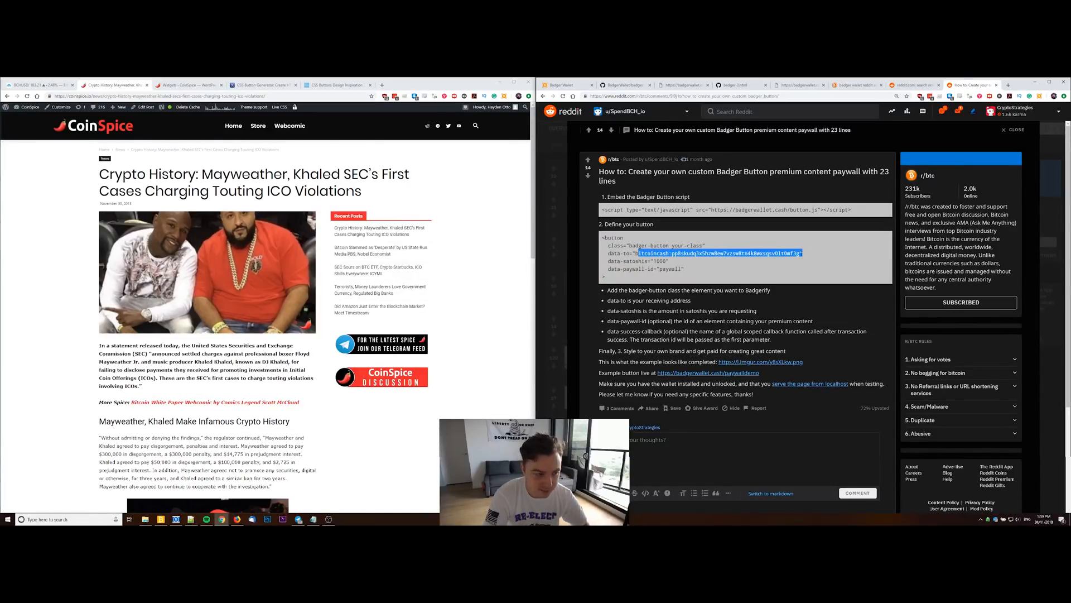
{"action": "left_click", "coordinate": [655, 259]}
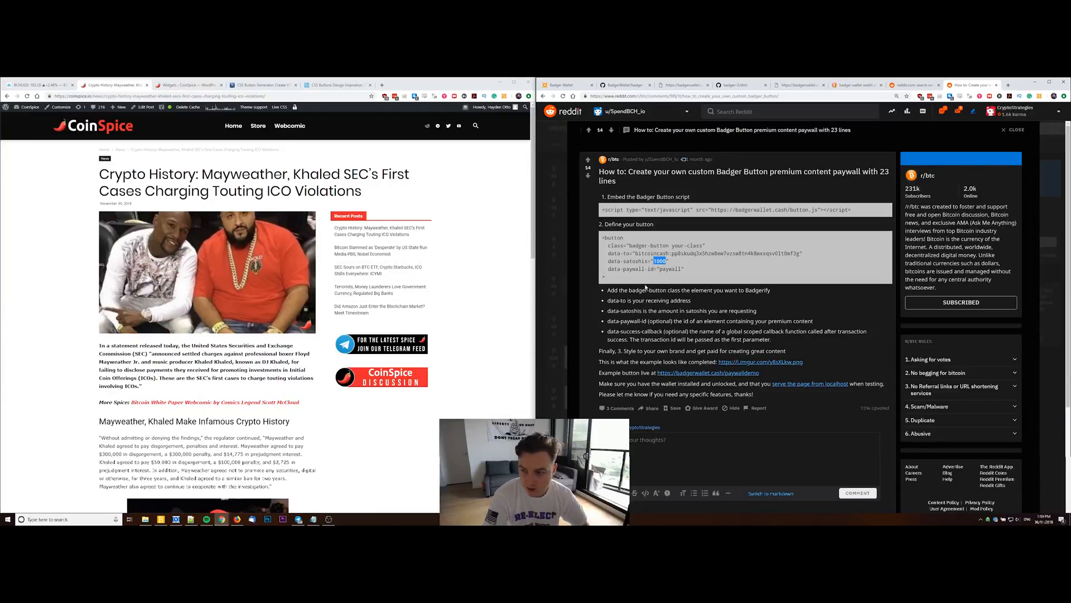
{"action": "left_click_drag", "start_coordinate": [687, 269], "coordinate": [608, 269]}
{"action": "left_click", "coordinate": [711, 268]}
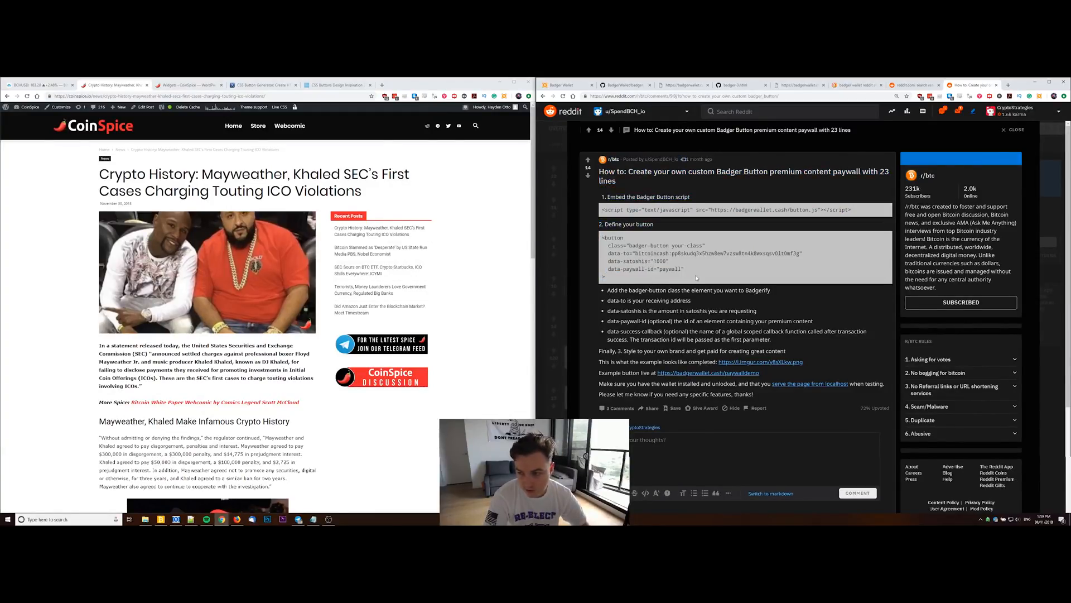
{"action": "scroll", "coordinate": [737, 293], "scroll_direction": "down", "scroll_amount": 1}
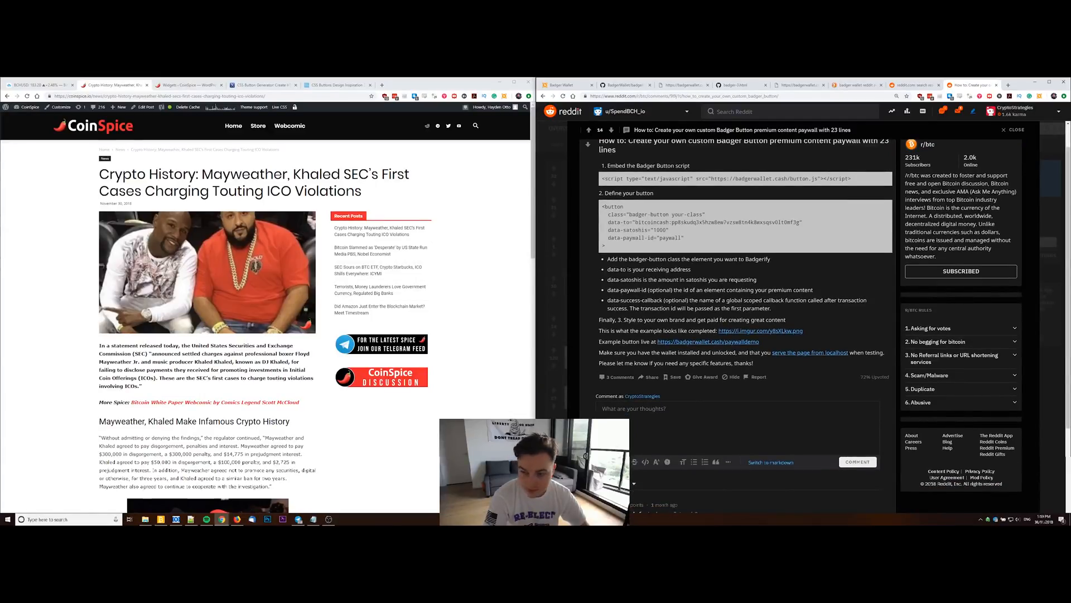
{"action": "scroll", "coordinate": [699, 308], "scroll_direction": "up", "scroll_amount": 1}
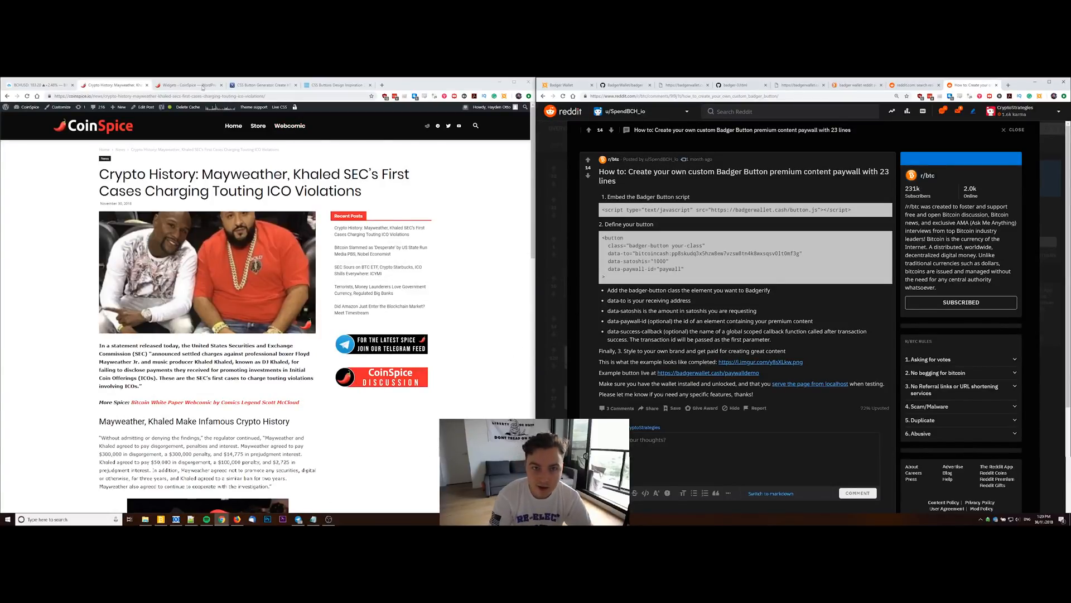
Preview the yellow style in CSS Button Generator, then move to the Button Design Inspiration gallery
{"action": "left_click", "coordinate": [259, 86]}
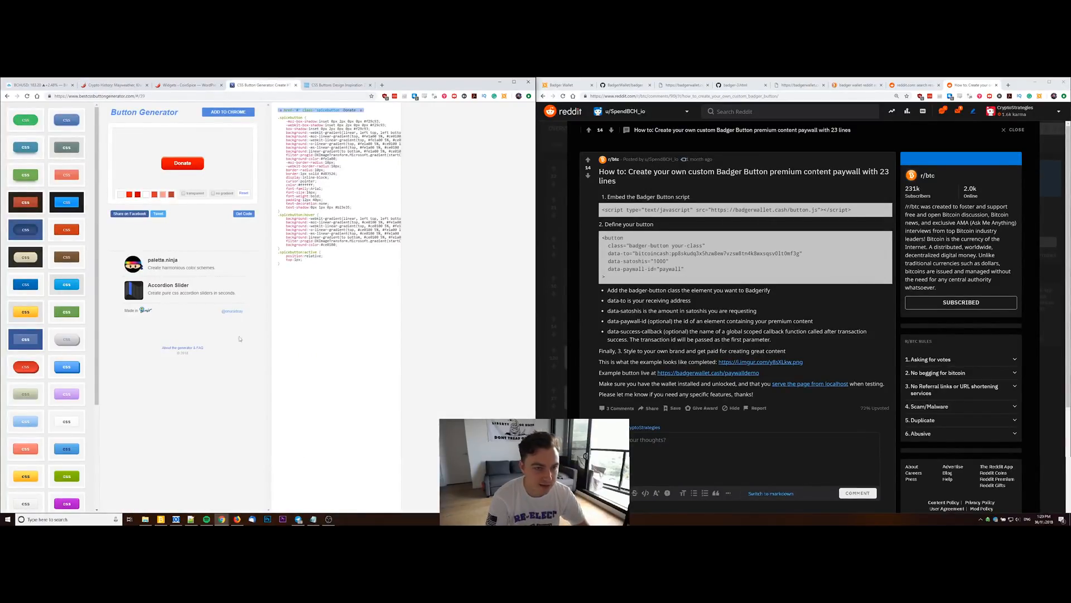
{"action": "key", "text": "ctrl+plus"}
{"action": "key", "text": "ctrl+plus"}
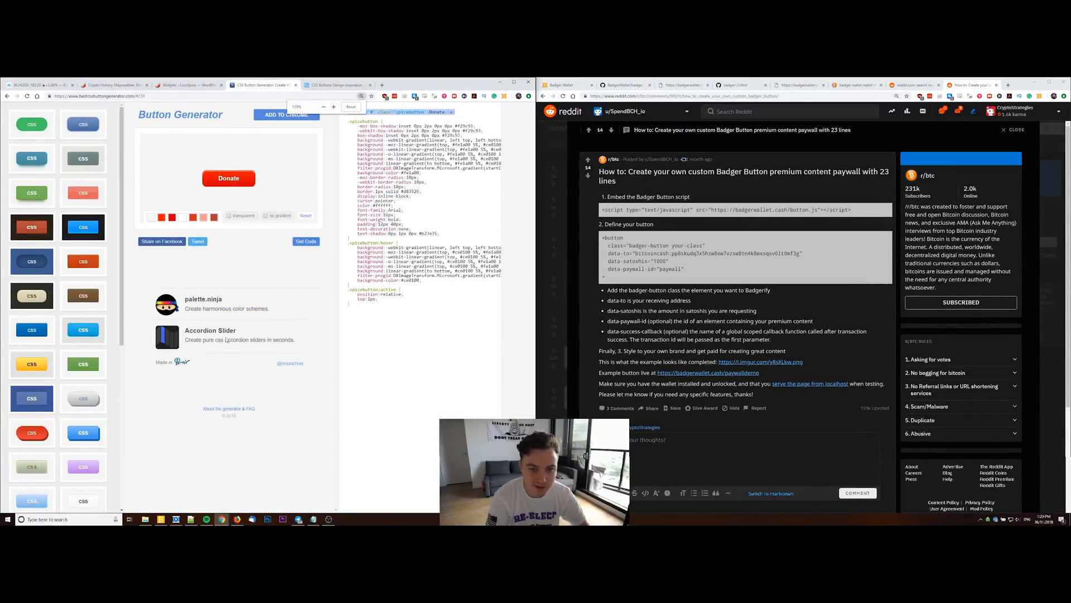
{"action": "scroll", "coordinate": [84, 216], "scroll_direction": "down", "scroll_amount": 3}
{"action": "scroll", "coordinate": [75, 252], "scroll_direction": "down", "scroll_amount": 3}
{"action": "left_click", "coordinate": [33, 239]}
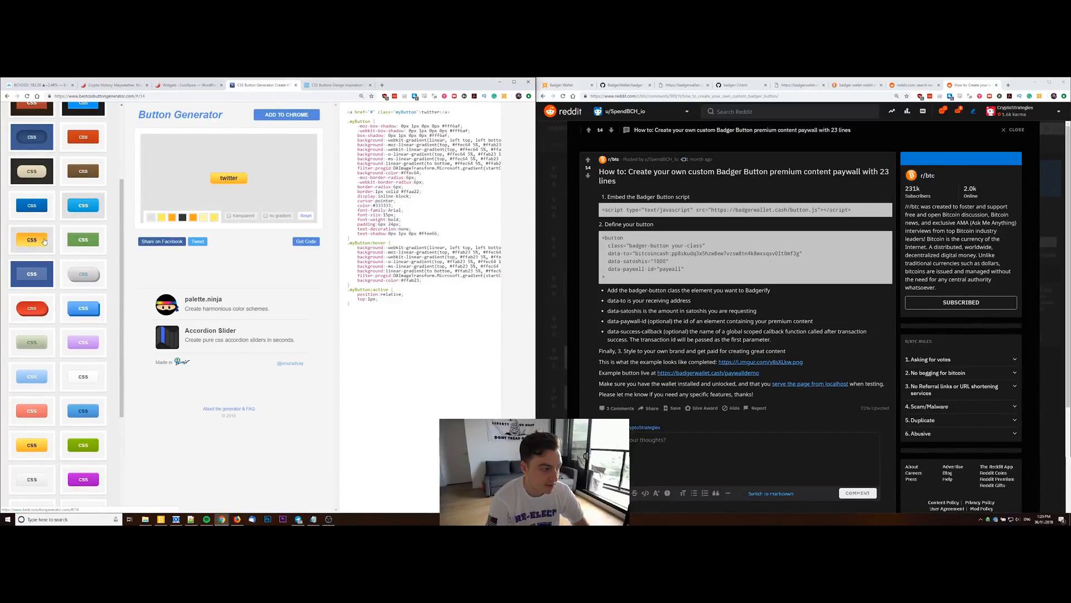
{"action": "scroll", "coordinate": [54, 253], "scroll_direction": "down", "scroll_amount": 4}
{"action": "scroll", "coordinate": [67, 285], "scroll_direction": "down", "scroll_amount": 2}
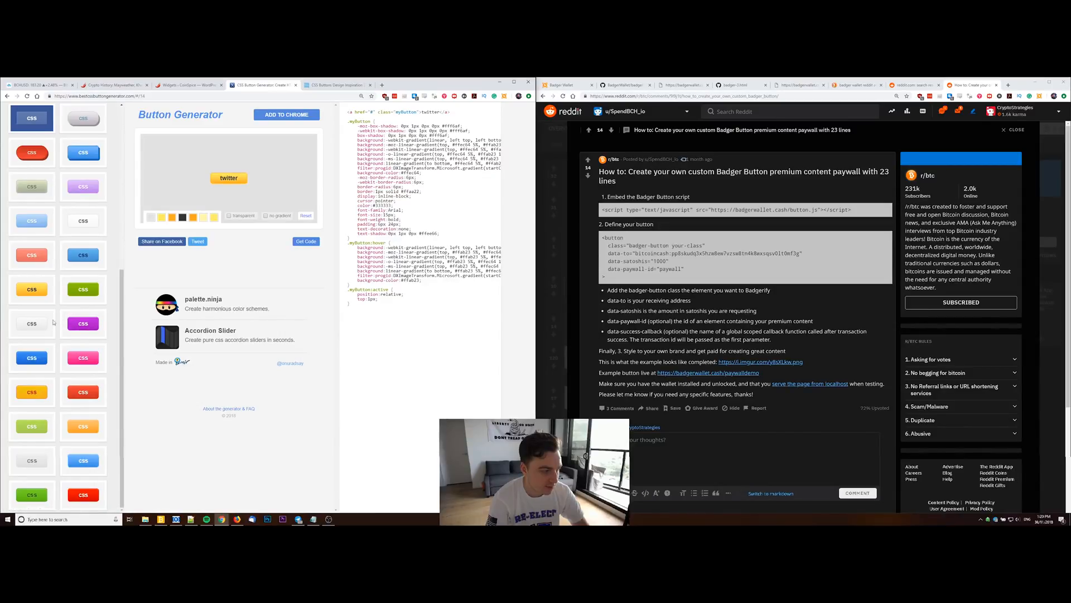
{"action": "scroll", "coordinate": [81, 314], "scroll_direction": "down", "scroll_amount": 2}
{"action": "scroll", "coordinate": [81, 314], "scroll_direction": "down", "scroll_amount": 2}
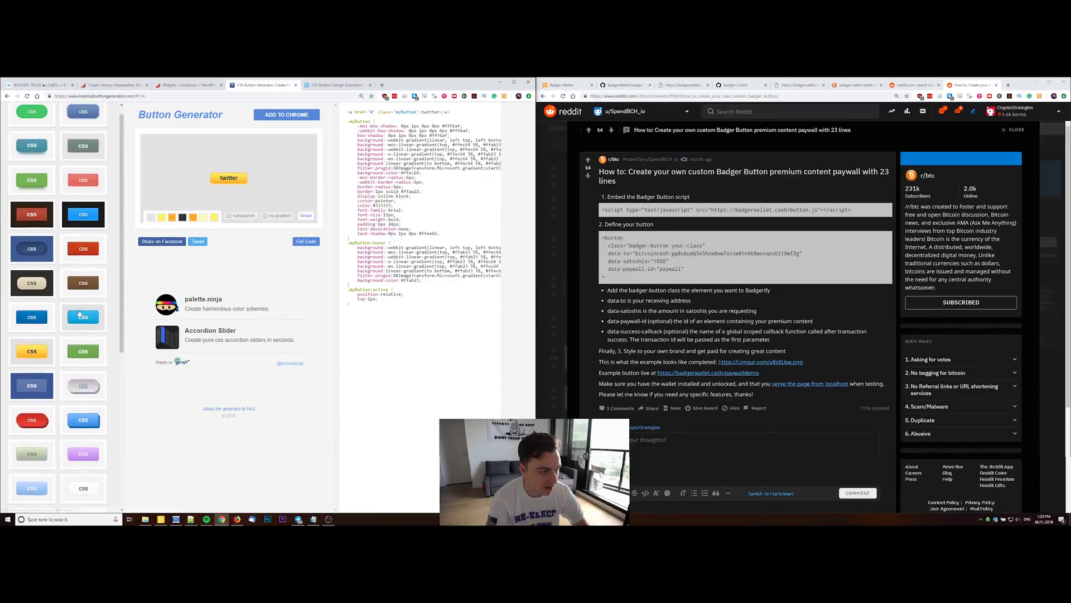
{"action": "left_click", "coordinate": [335, 85]}
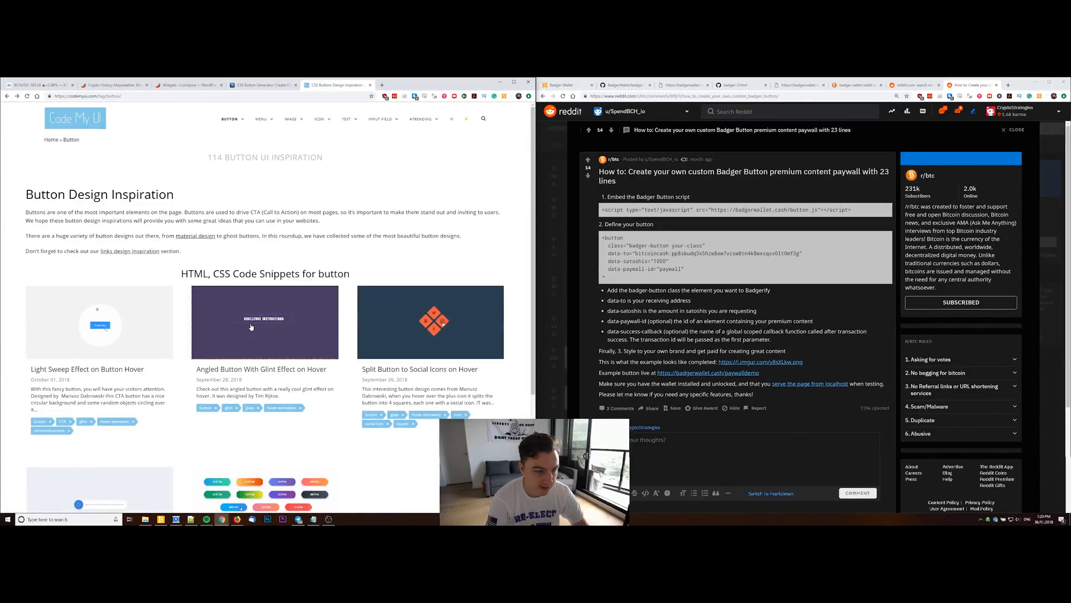
{"action": "scroll", "coordinate": [257, 316], "scroll_direction": "down", "scroll_amount": 2}
{"action": "scroll", "coordinate": [257, 317], "scroll_direction": "down", "scroll_amount": 1}
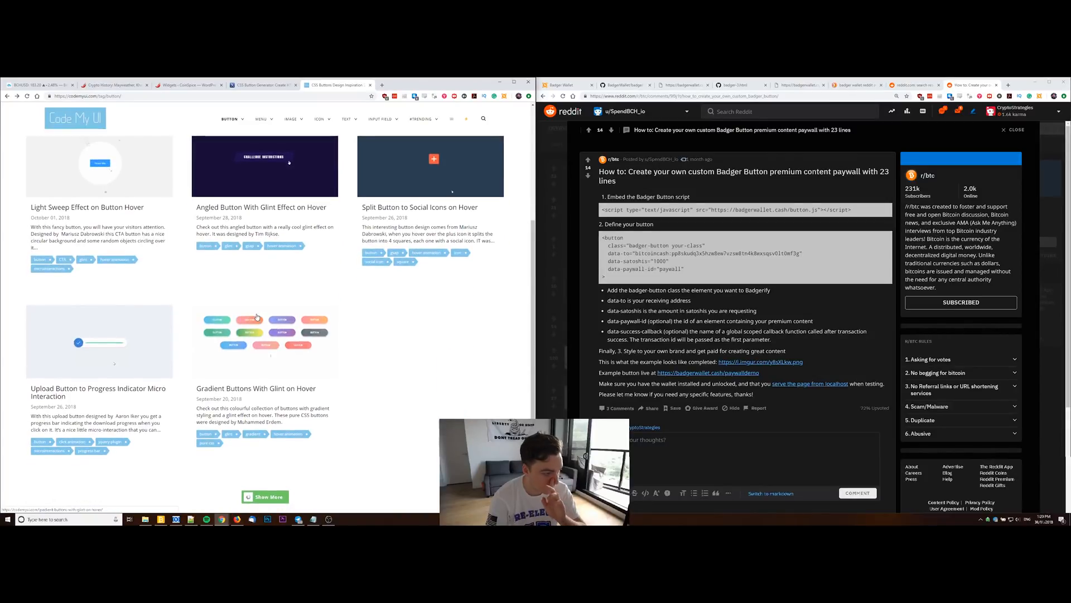
Load more cards, open the Angled Button With Glint Effect article and its GitHub gist
{"action": "left_click", "coordinate": [264, 496]}
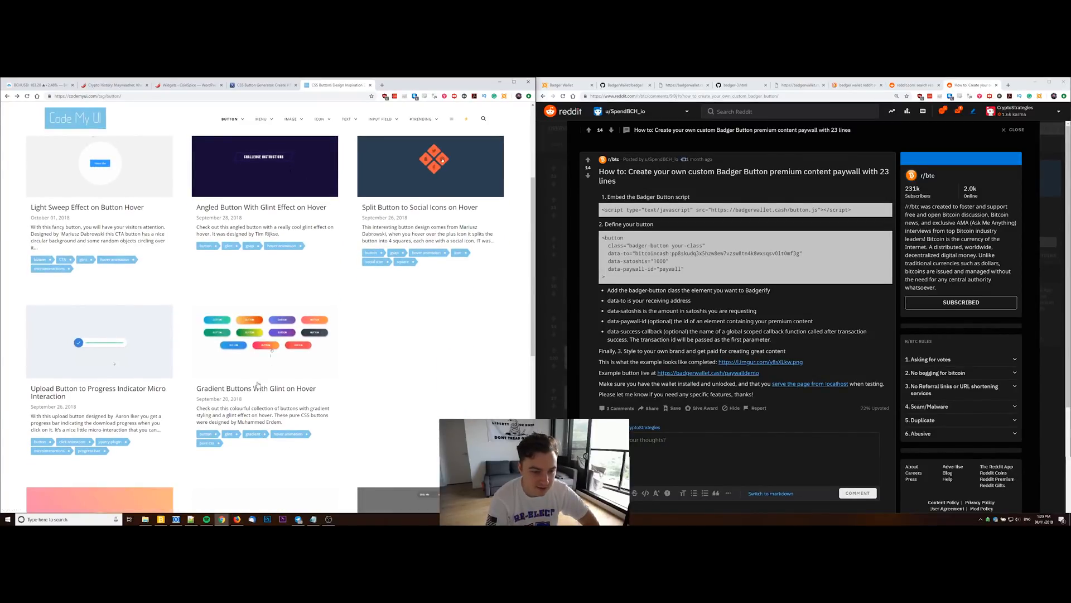
{"action": "scroll", "coordinate": [256, 376], "scroll_direction": "down", "scroll_amount": 1}
{"action": "scroll", "coordinate": [255, 376], "scroll_direction": "down", "scroll_amount": 3}
{"action": "scroll", "coordinate": [259, 351], "scroll_direction": "up", "scroll_amount": 4}
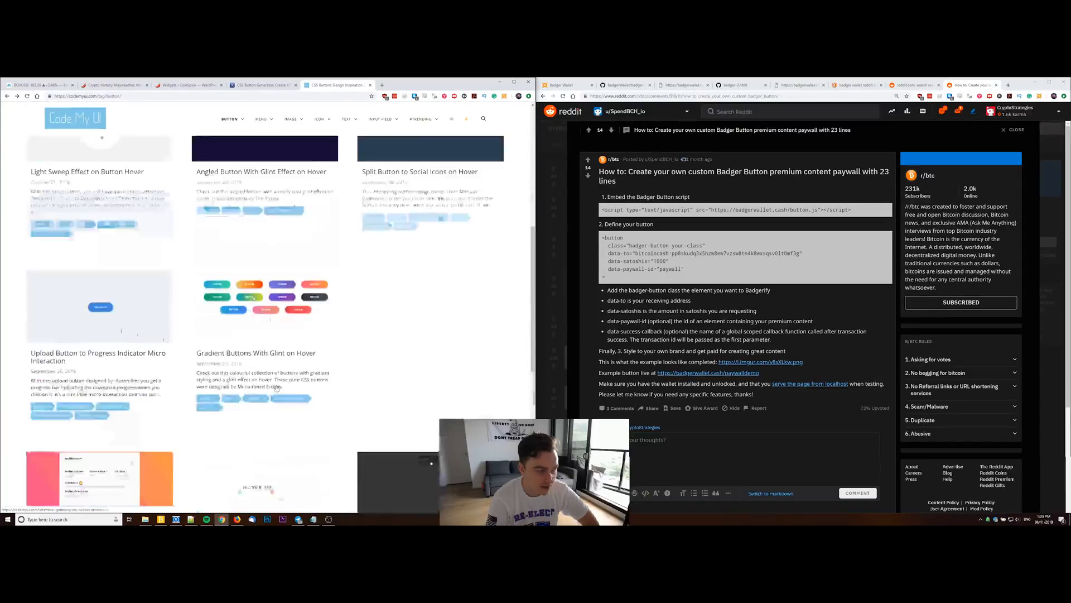
{"action": "scroll", "coordinate": [270, 330], "scroll_direction": "up", "scroll_amount": 4}
{"action": "left_click", "coordinate": [272, 323]}
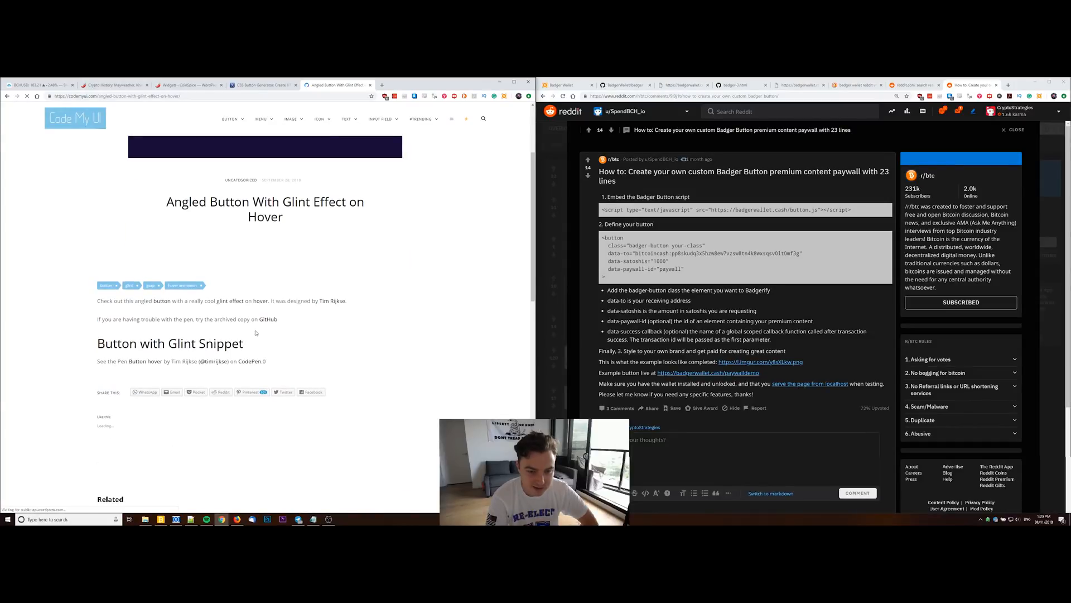
{"action": "left_click", "coordinate": [270, 321]}
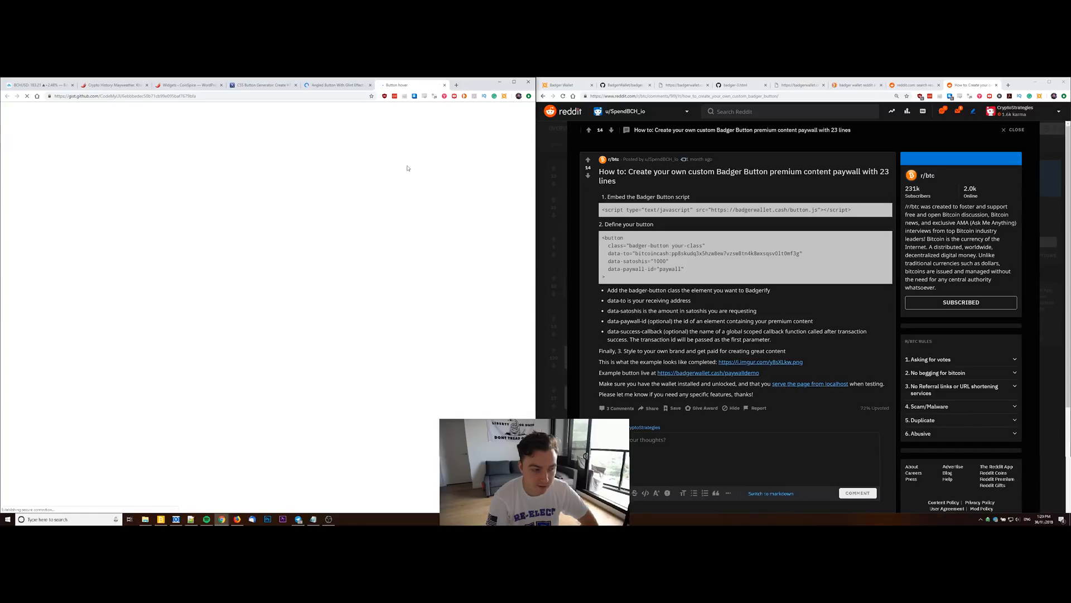
{"action": "scroll", "coordinate": [225, 316], "scroll_direction": "down", "scroll_amount": 2}
Select the gist's index.html button markup and the two script include lines
{"action": "left_click_drag", "start_coordinate": [284, 229], "coordinate": [134, 228]}
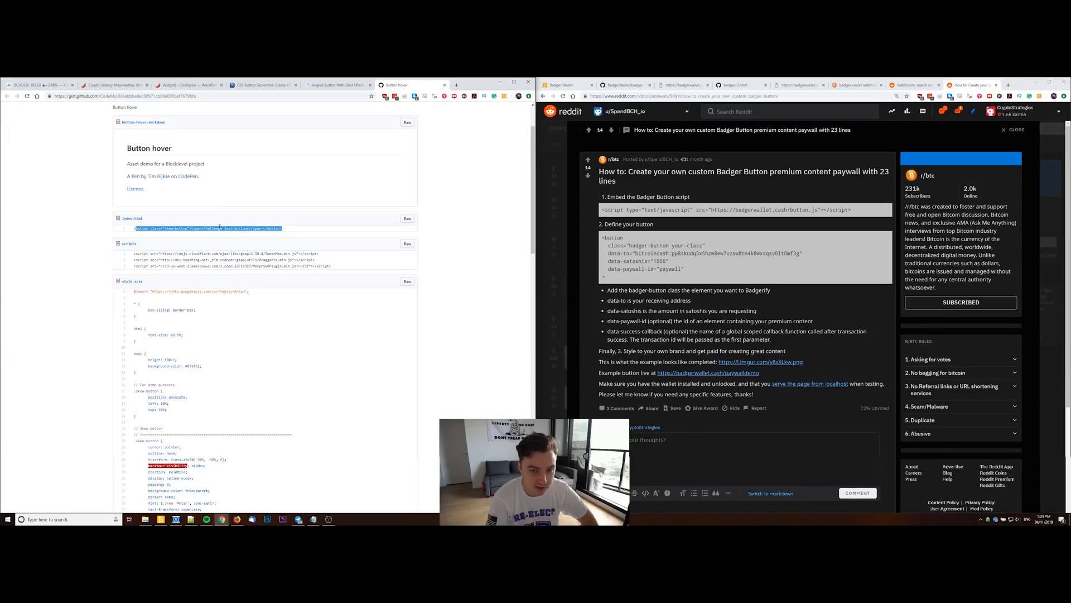
{"action": "left_click_drag", "start_coordinate": [682, 269], "coordinate": [607, 239]}
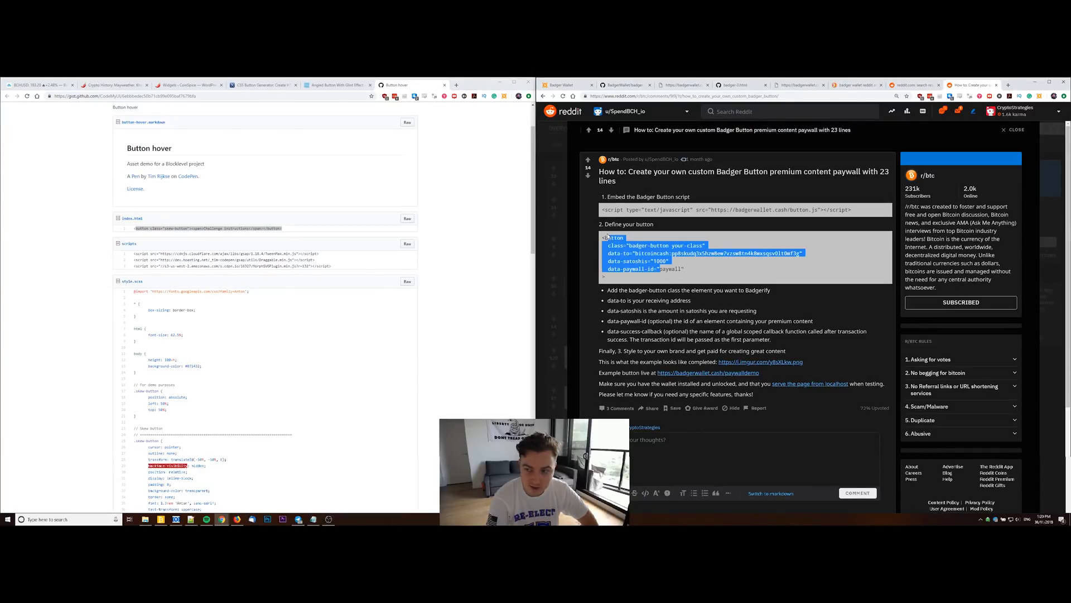
{"action": "left_click_drag", "start_coordinate": [329, 261], "coordinate": [134, 253]}
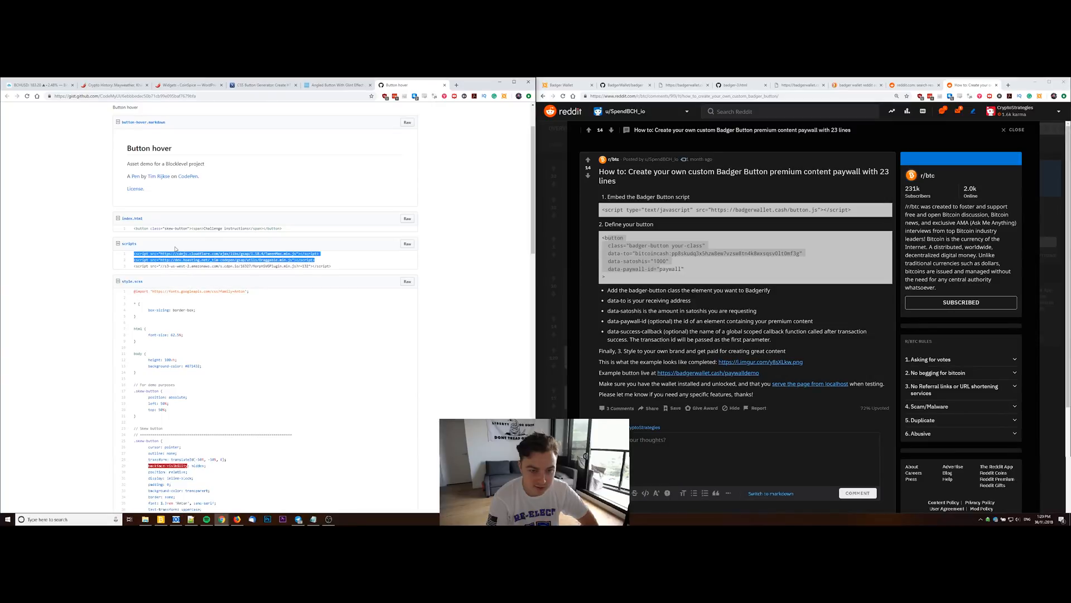
{"action": "scroll", "coordinate": [184, 331], "scroll_direction": "down", "scroll_amount": 3}
{"action": "scroll", "coordinate": [209, 352], "scroll_direction": "down", "scroll_amount": 5}
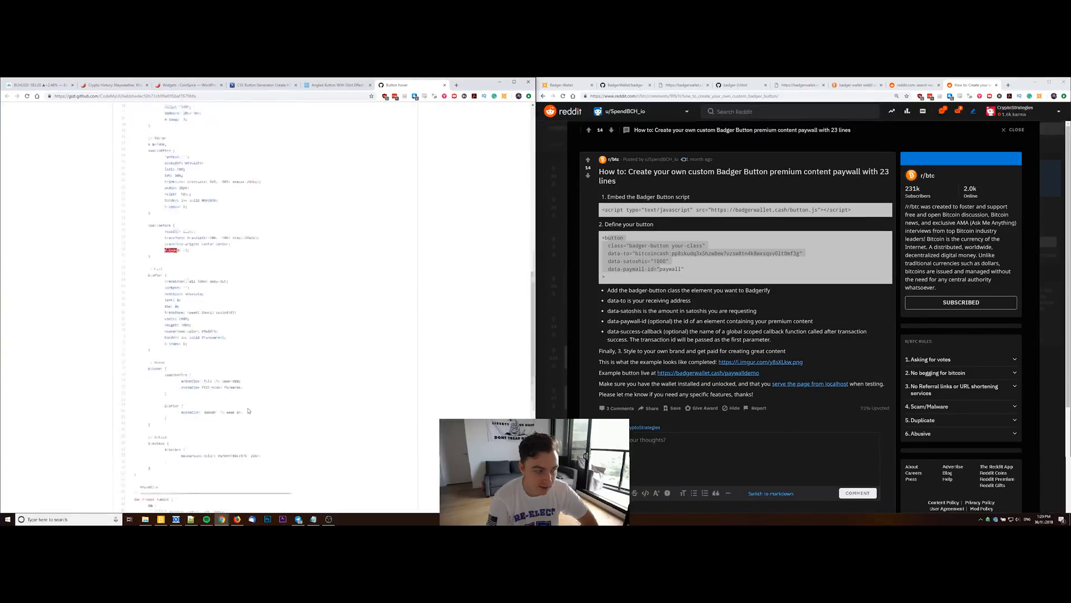
{"action": "scroll", "coordinate": [248, 411], "scroll_direction": "down", "scroll_amount": 5}
{"action": "scroll", "coordinate": [249, 410], "scroll_direction": "up", "scroll_amount": 10}
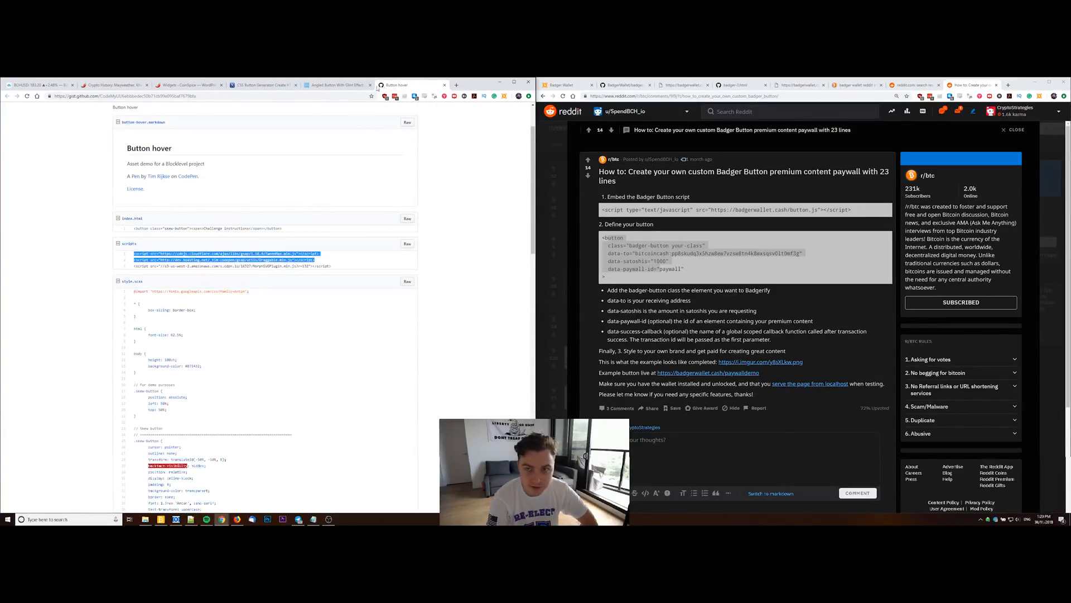
Close the glint-button article and gist tabs and bring the code editor to the front
{"action": "left_click", "coordinate": [338, 86]}
{"action": "left_click", "coordinate": [372, 86]}
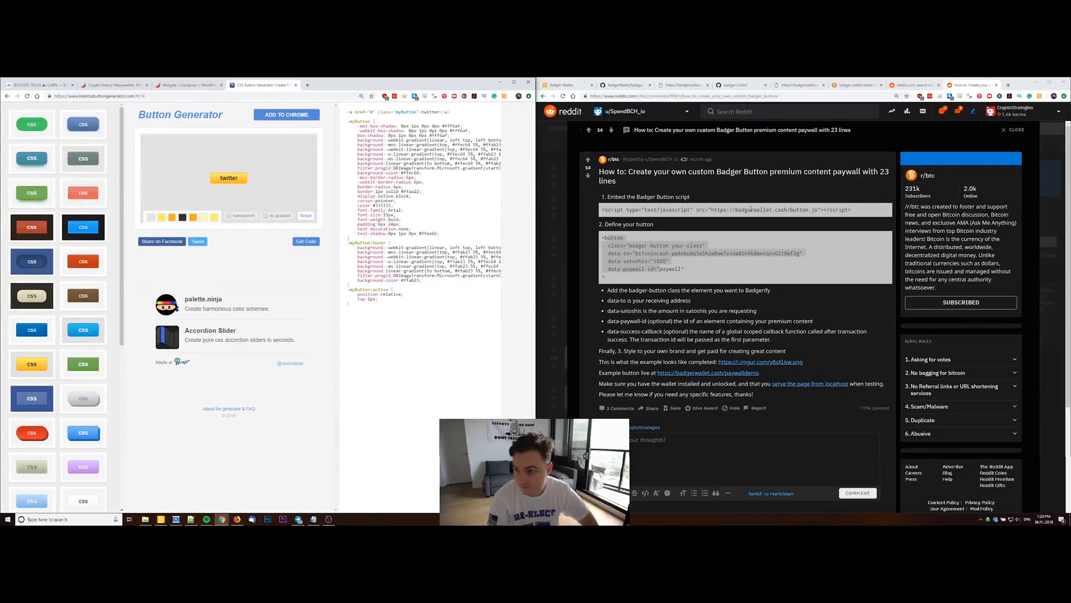
{"action": "left_click", "coordinate": [191, 519]}
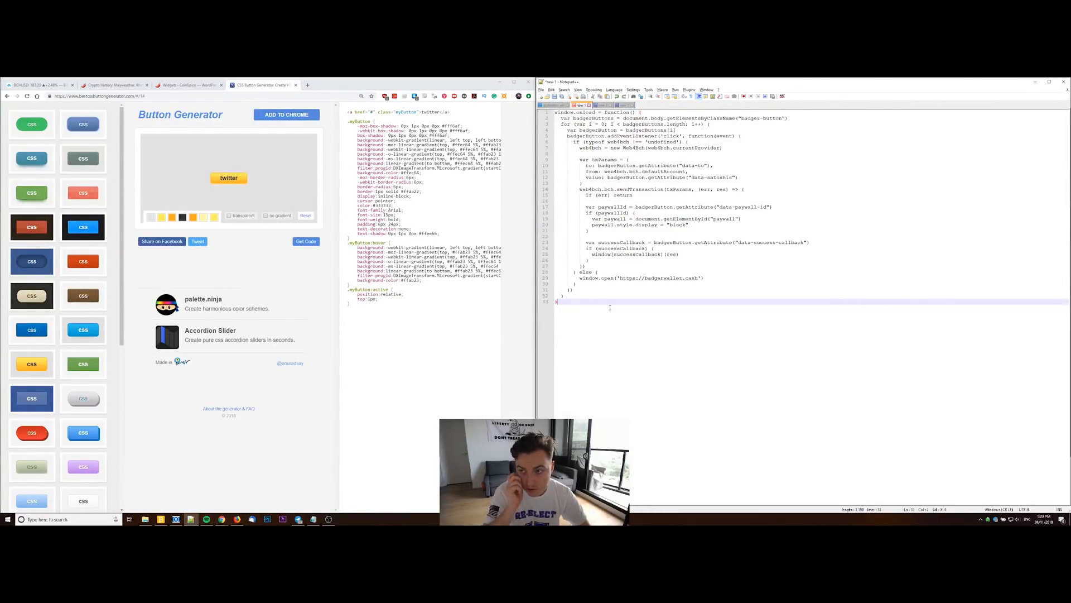
Review the price-fetching script and the Donate $1 button line in Notepad++, then show the CoinSpice article
{"action": "left_click", "coordinate": [624, 107]}
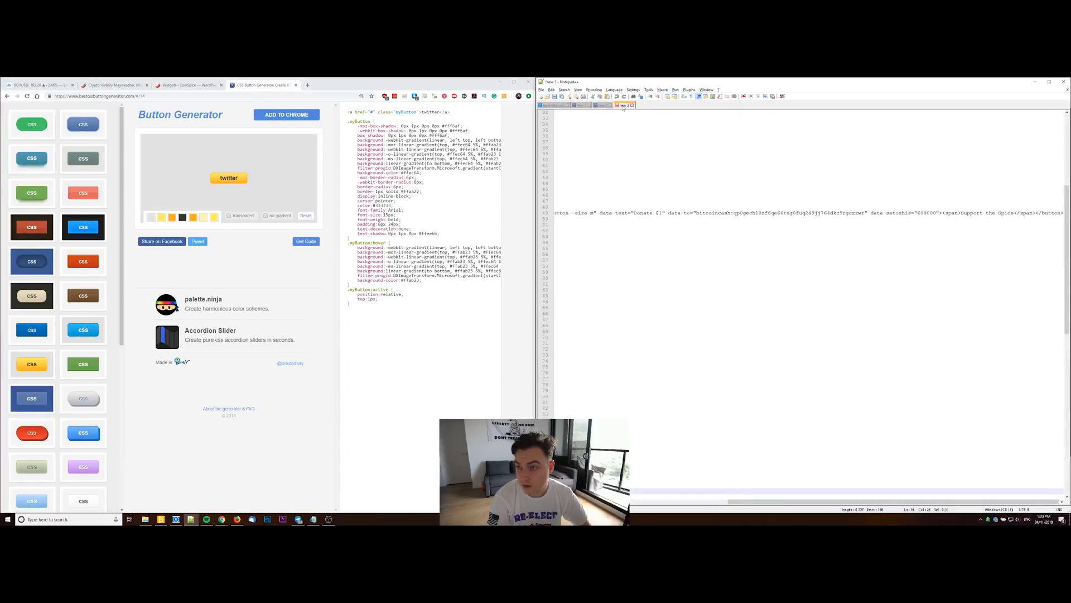
{"action": "key", "text": "ctrl+Home"}
{"action": "scroll", "coordinate": [820, 264], "scroll_direction": "up", "scroll_amount": 8}
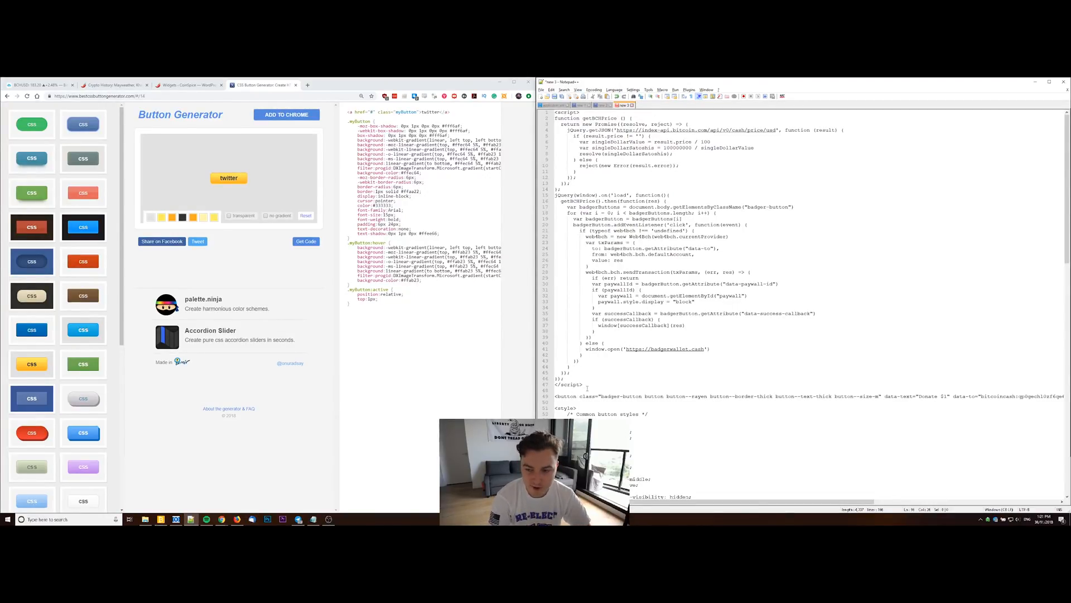
{"action": "left_click_drag", "start_coordinate": [589, 388], "coordinate": [555, 109]}
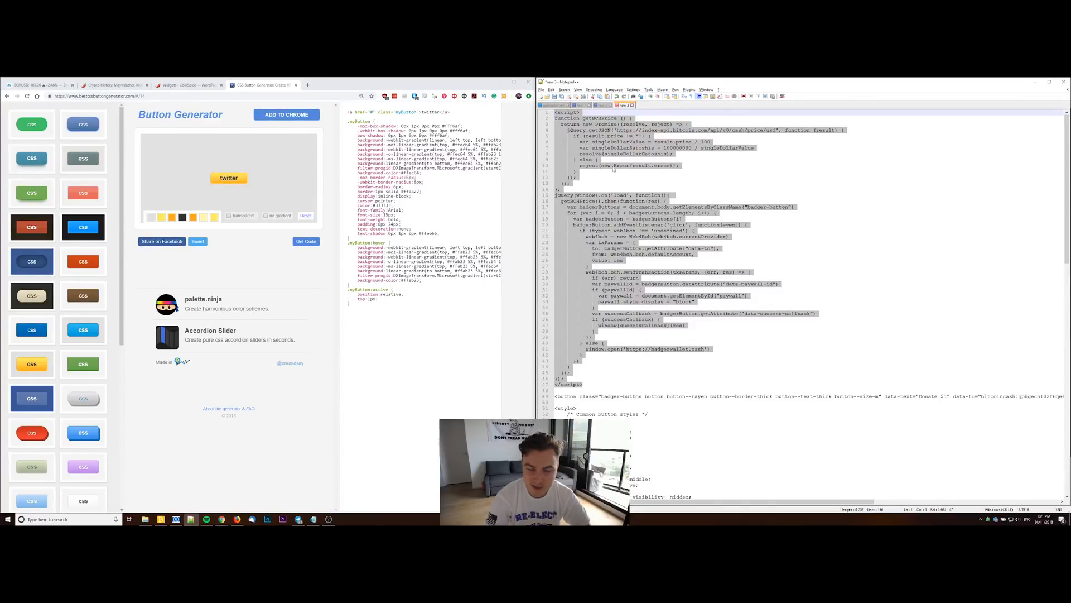
{"action": "scroll", "coordinate": [620, 201], "scroll_direction": "down", "scroll_amount": 3}
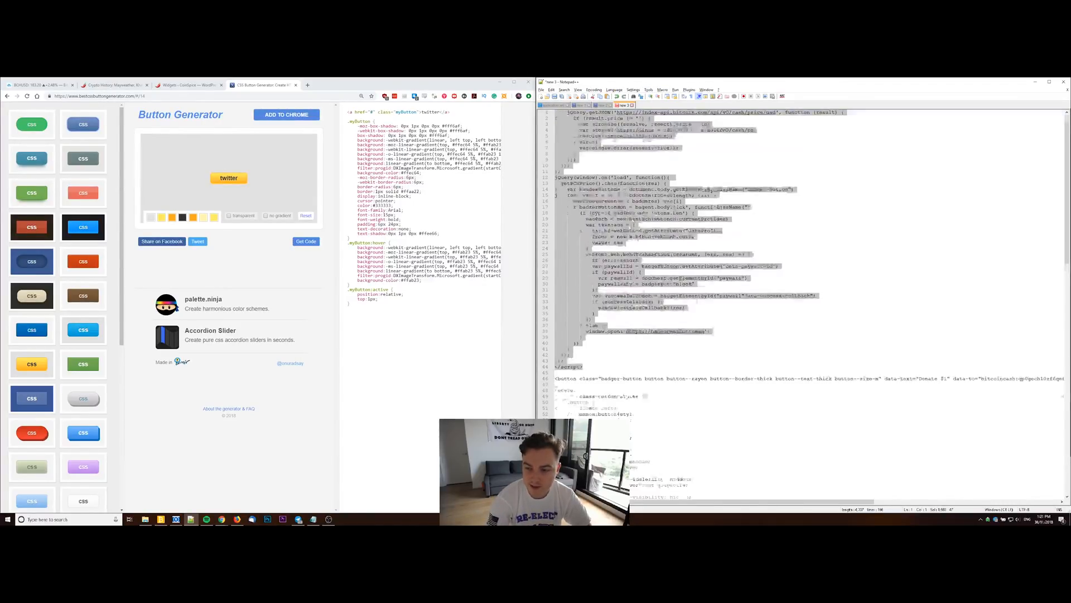
{"action": "scroll", "coordinate": [619, 251], "scroll_direction": "down", "scroll_amount": 3}
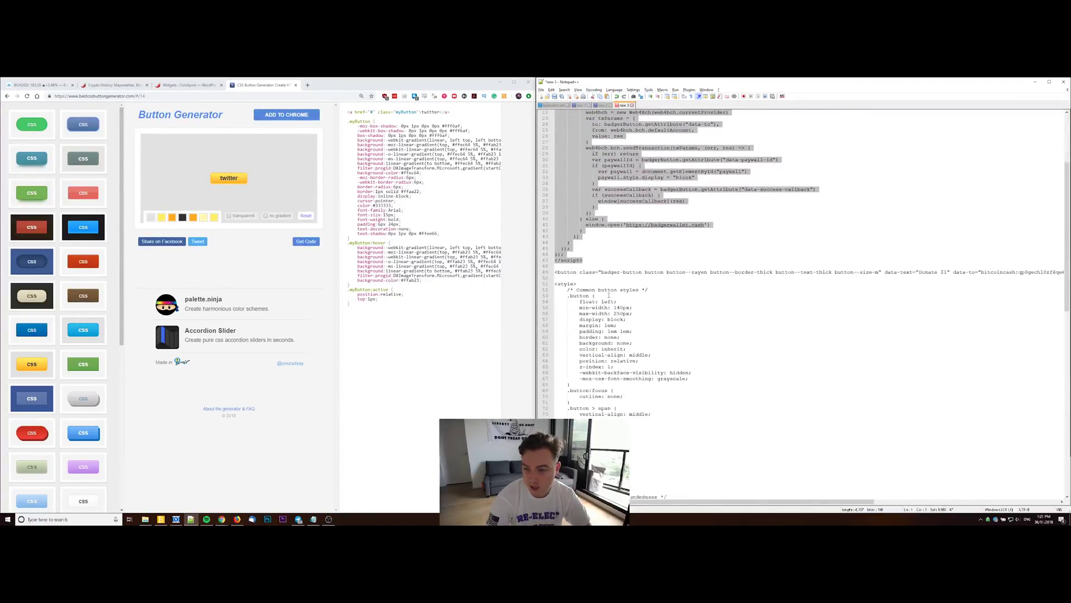
{"action": "triple_click", "coordinate": [556, 272]}
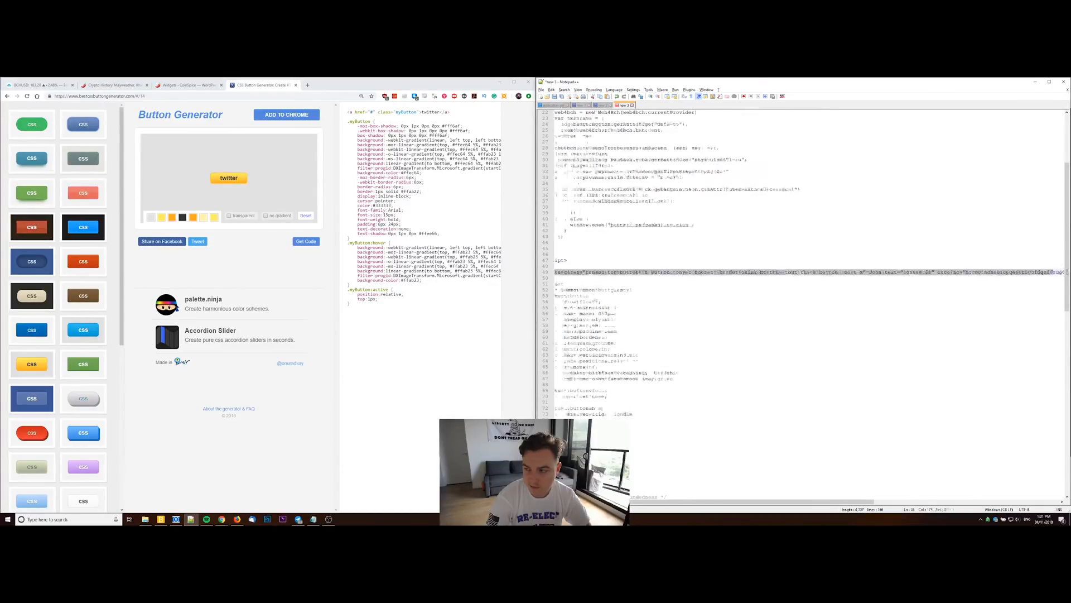
{"action": "scroll", "coordinate": [753, 272], "scroll_direction": "right", "scroll_amount": 5}
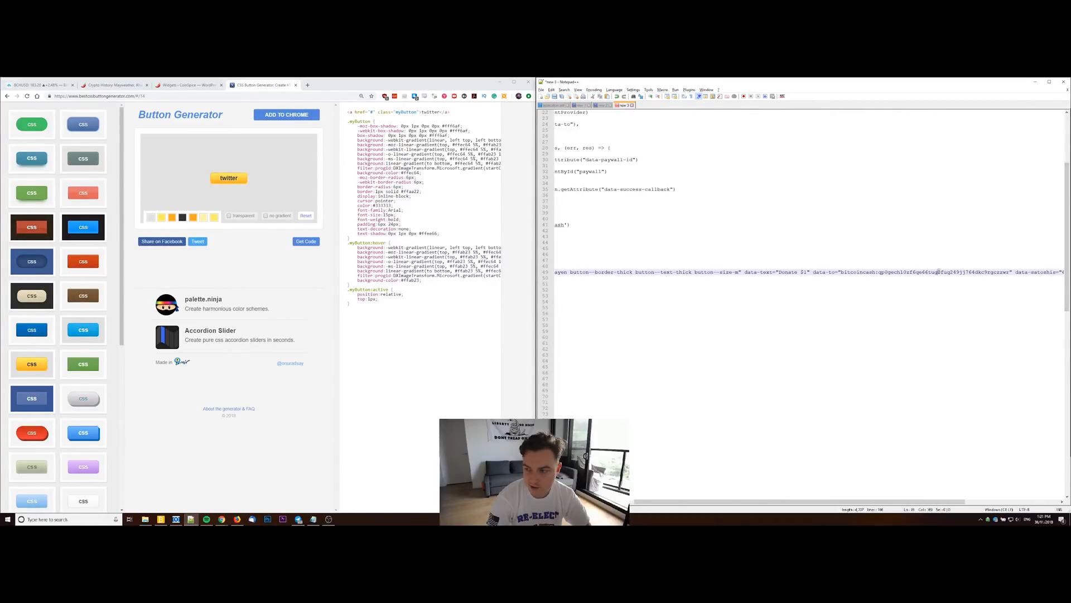
{"action": "mouse_move", "coordinate": [694, 502]}
{"action": "left_mouse_down"}
{"action": "mouse_move", "coordinate": [821, 497]}
{"action": "mouse_move", "coordinate": [587, 500]}
{"action": "left_mouse_up"}
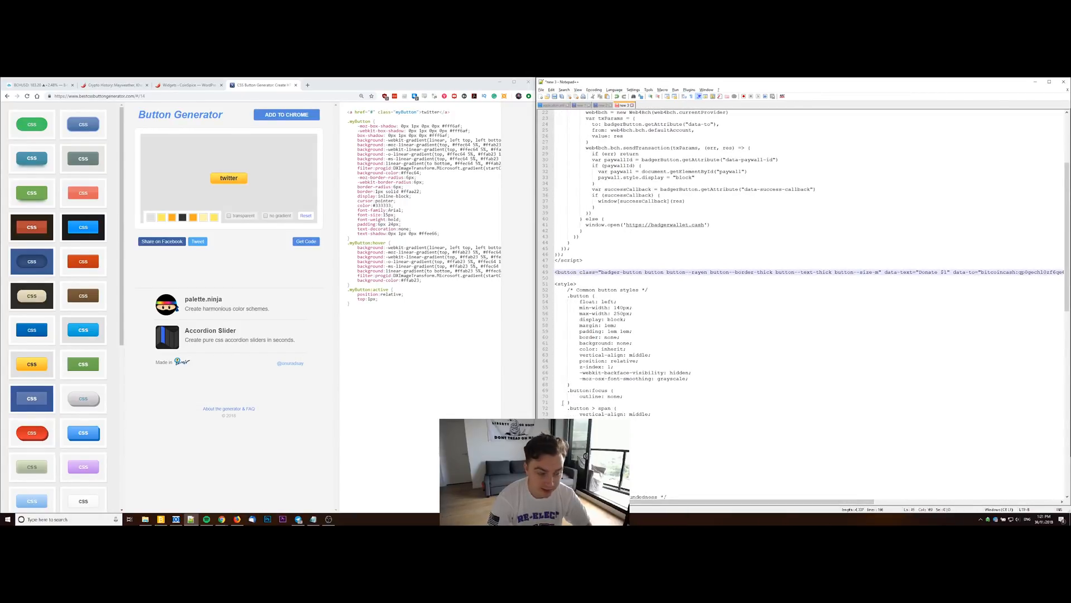
{"action": "scroll", "coordinate": [754, 294], "scroll_direction": "down", "scroll_amount": 3}
{"action": "scroll", "coordinate": [753, 293], "scroll_direction": "down", "scroll_amount": 3}
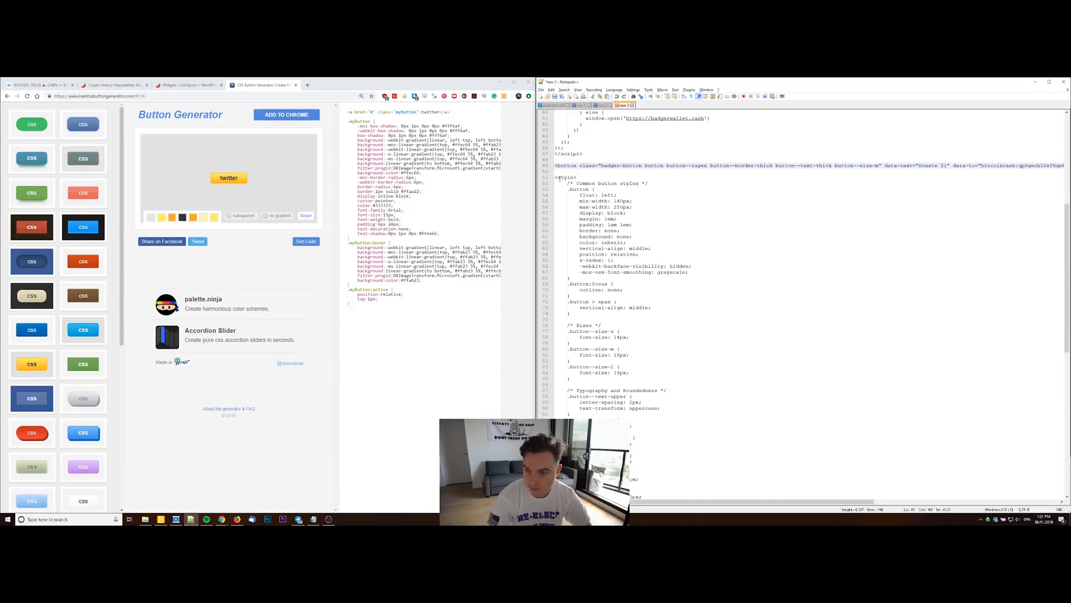
{"action": "left_click_drag", "start_coordinate": [555, 176], "coordinate": [636, 498]}
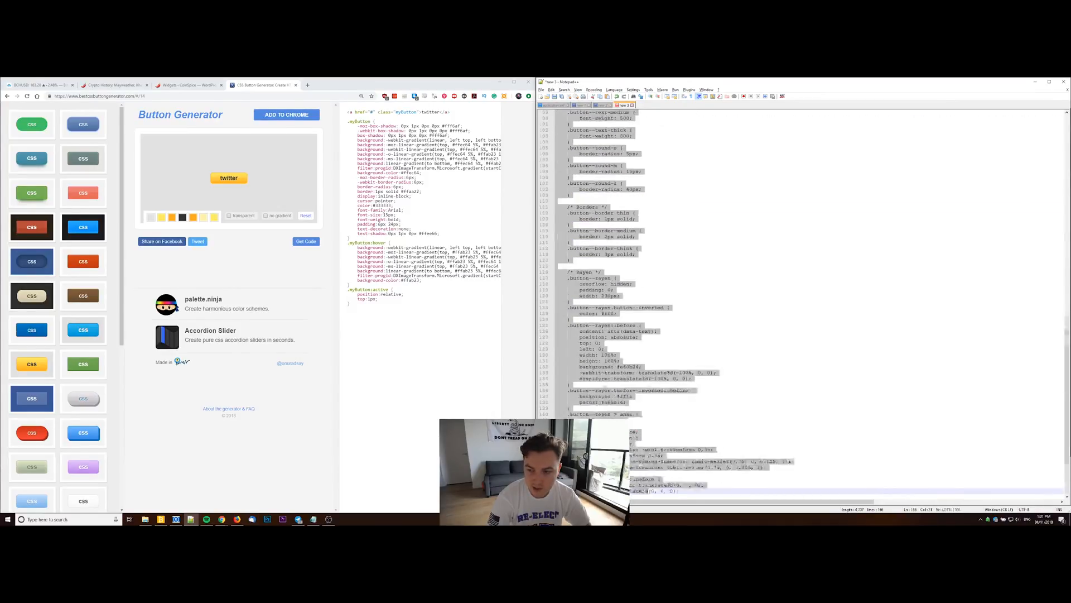
{"action": "scroll", "coordinate": [667, 363], "scroll_direction": "up", "scroll_amount": 5}
{"action": "scroll", "coordinate": [668, 363], "scroll_direction": "up", "scroll_amount": 5}
{"action": "scroll", "coordinate": [667, 363], "scroll_direction": "up", "scroll_amount": 5}
{"action": "scroll", "coordinate": [670, 366], "scroll_direction": "up", "scroll_amount": 5}
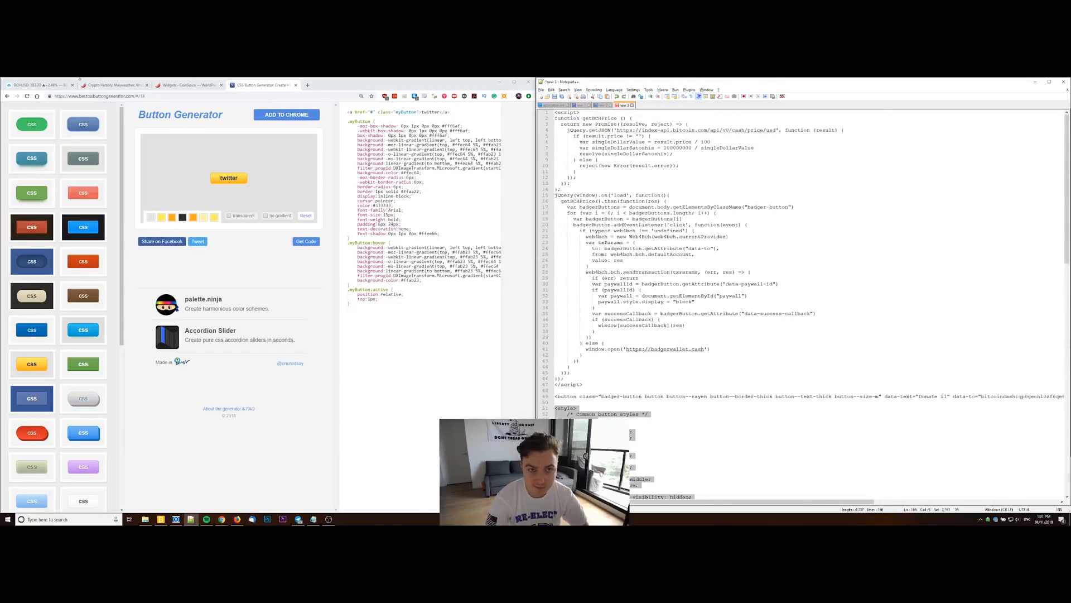
{"action": "left_click", "coordinate": [100, 87]}
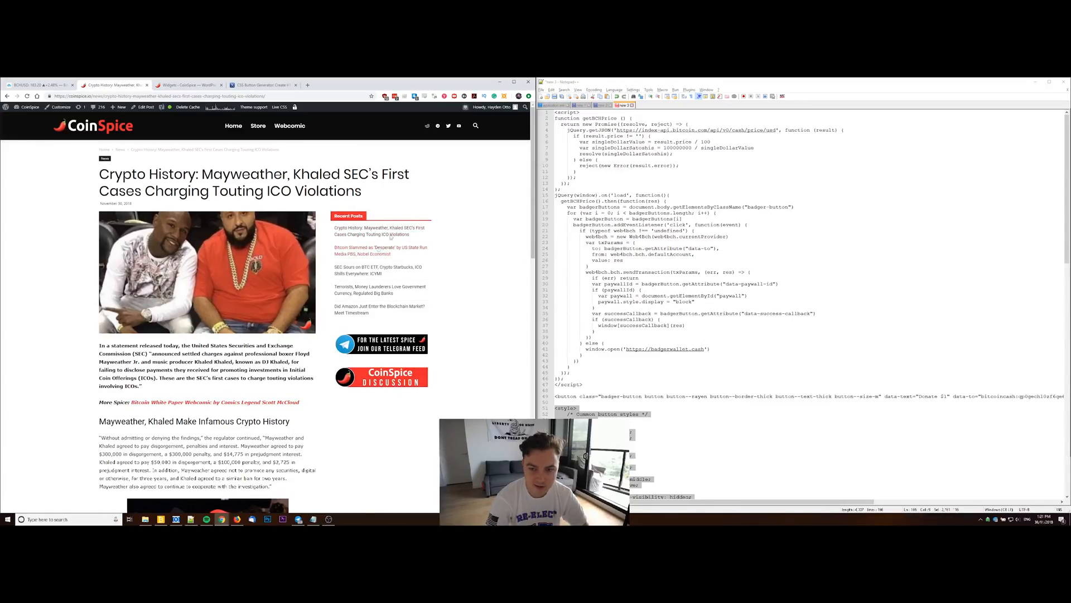
Expand the Badger Button Custom HTML widget on the WordPress Widgets page
{"action": "left_click", "coordinate": [190, 86]}
{"action": "left_click", "coordinate": [376, 154]}
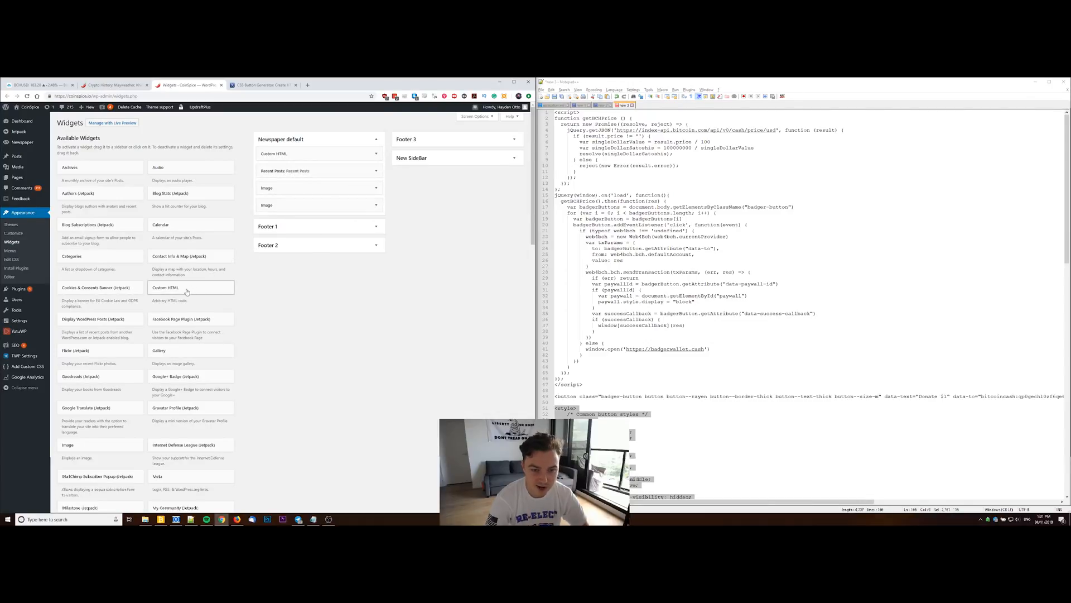
{"action": "left_click", "coordinate": [376, 154]}
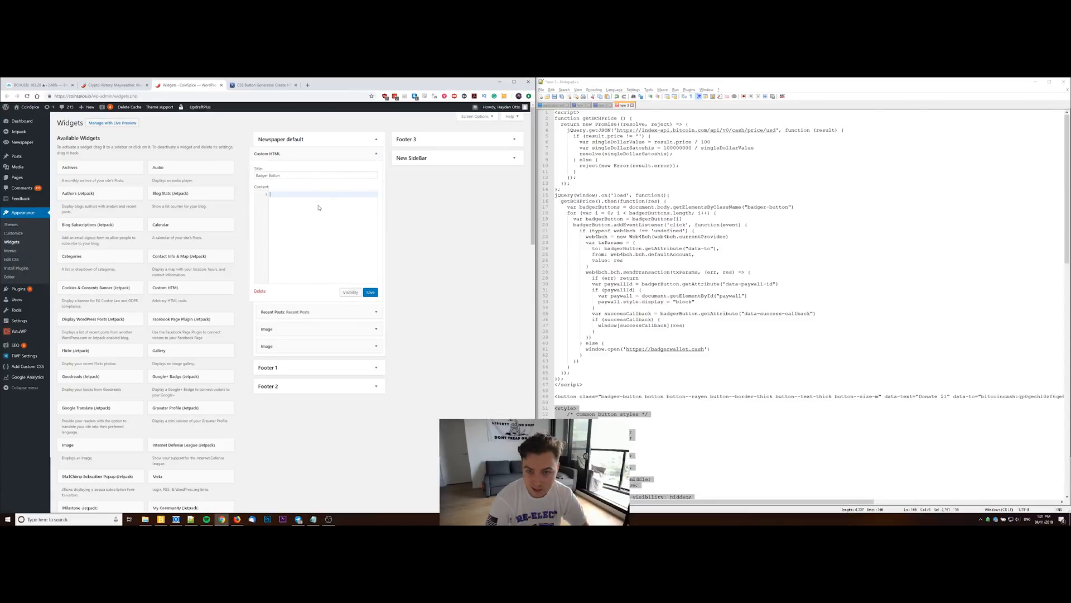
Paste the full button code from Notepad++ into the widget's Content box and save it
{"action": "left_click", "coordinate": [687, 224]}
{"action": "key", "text": "ctrl+a"}
{"action": "key", "text": "ctrl+c"}
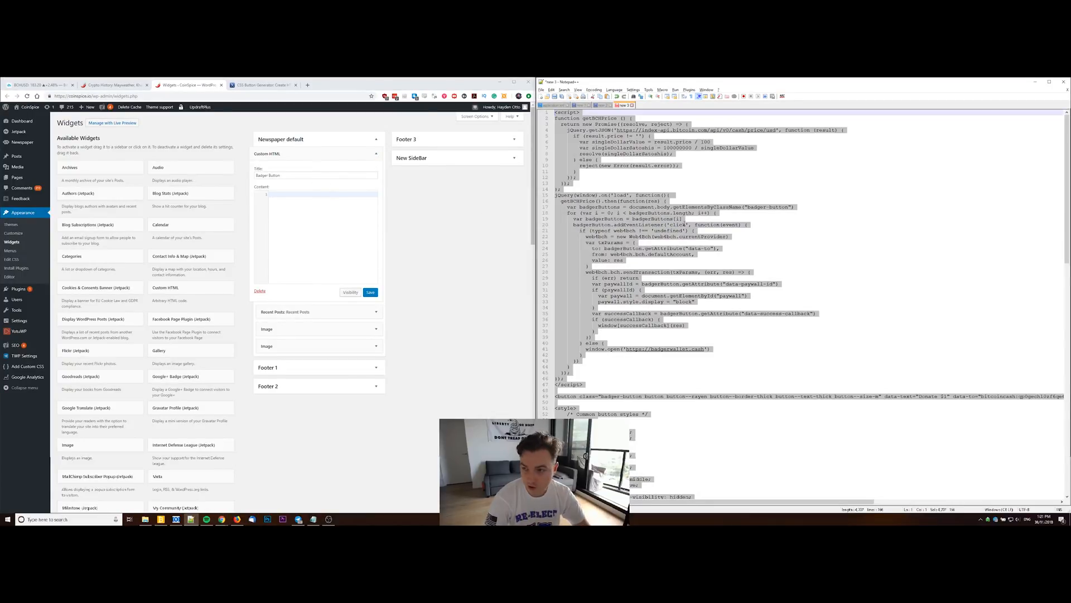
{"action": "left_click", "coordinate": [350, 229]}
{"action": "key", "text": "ctrl+v"}
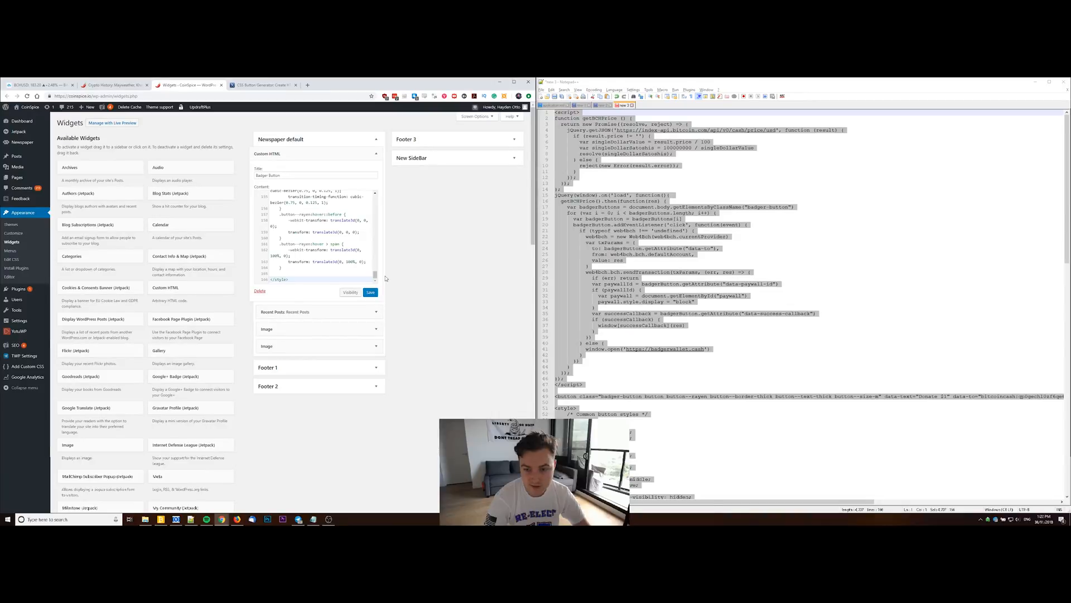
{"action": "left_click", "coordinate": [371, 293]}
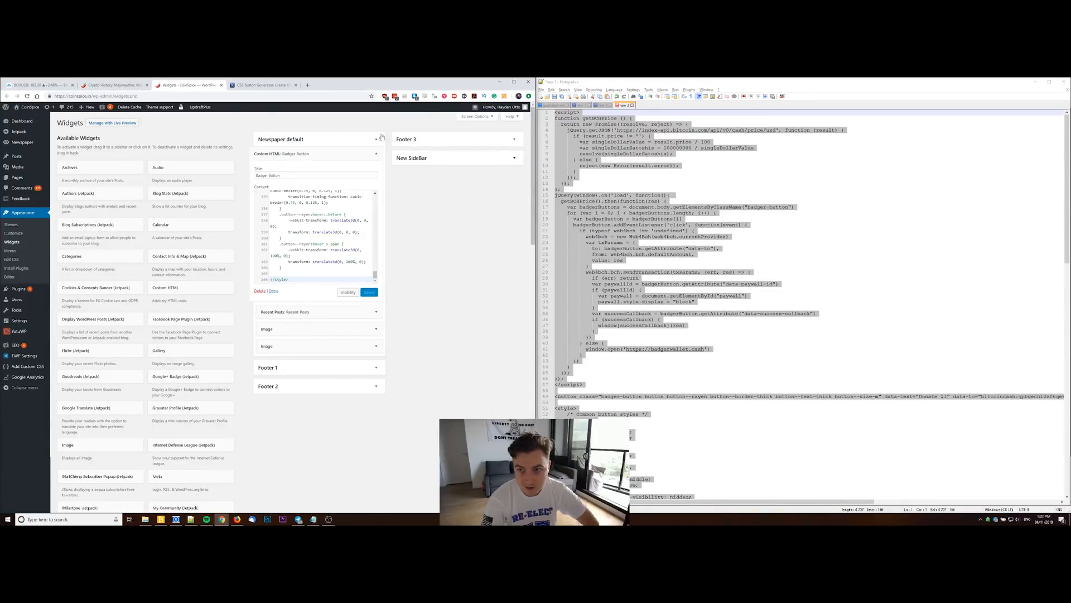
Clear the site cache from the article page and start the $1 sidebar donation
{"action": "left_click", "coordinate": [113, 85]}
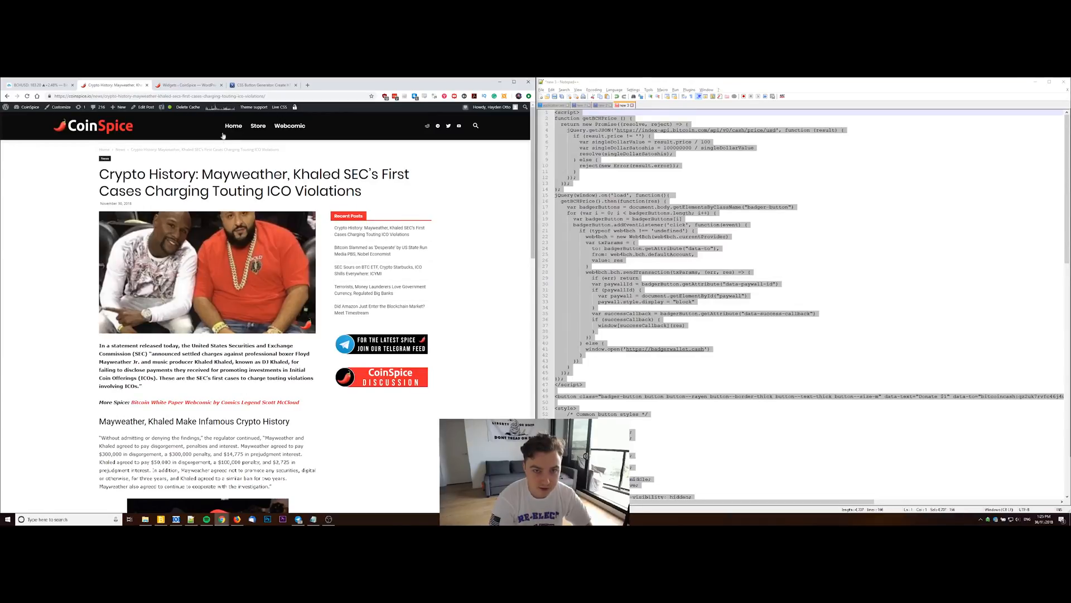
{"action": "left_click", "coordinate": [189, 107]}
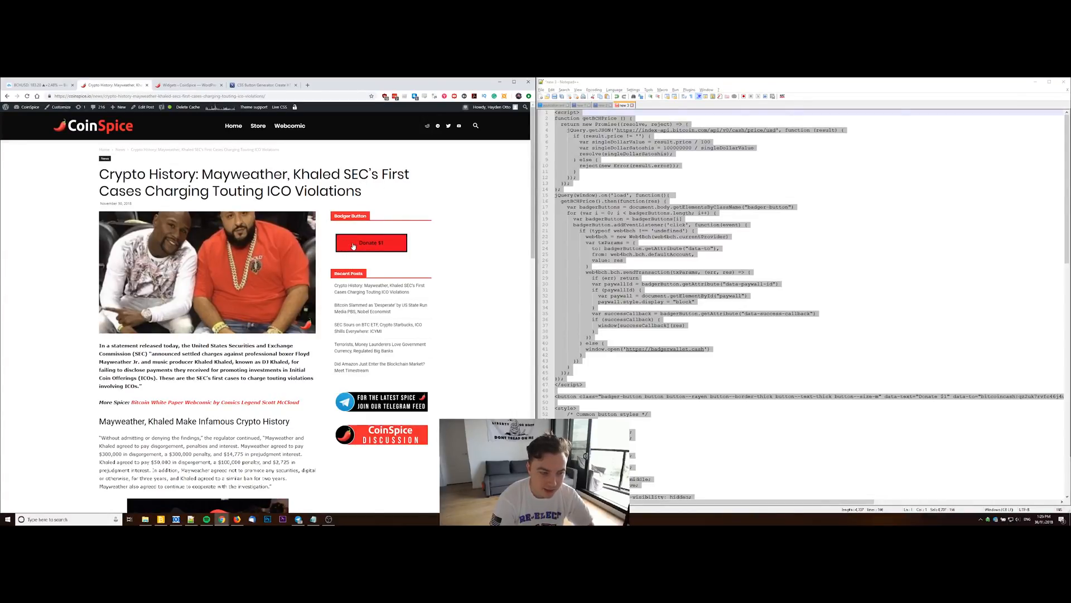
{"action": "left_click", "coordinate": [354, 246]}
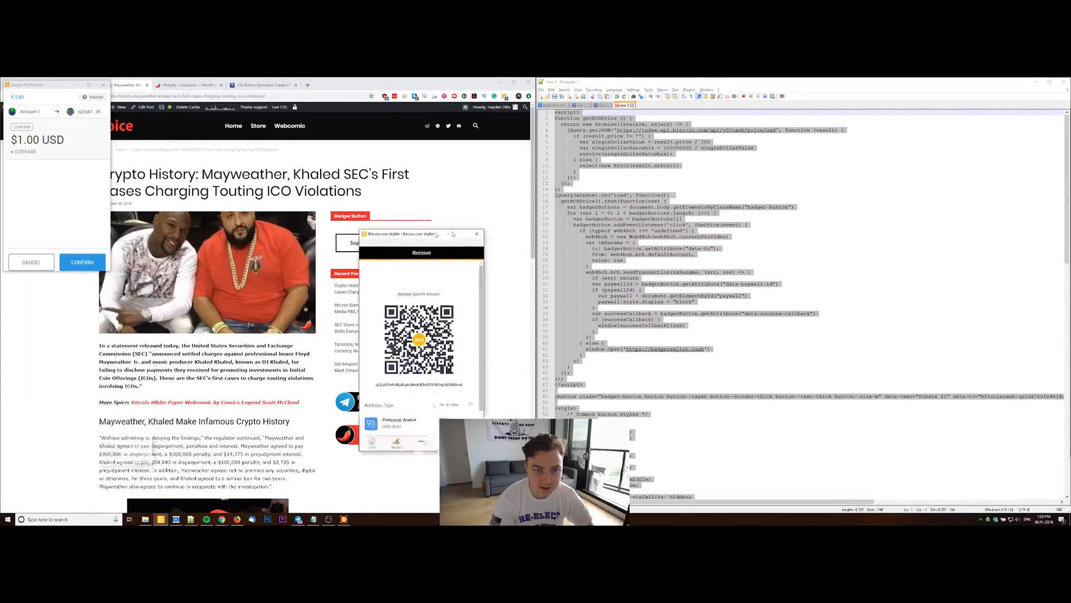
Arrange the wallet and notification windows, confirm the $1.00 USD payment, and minimize the receiving wallet
{"action": "left_click_drag", "start_coordinate": [469, 233], "coordinate": [629, 208]}
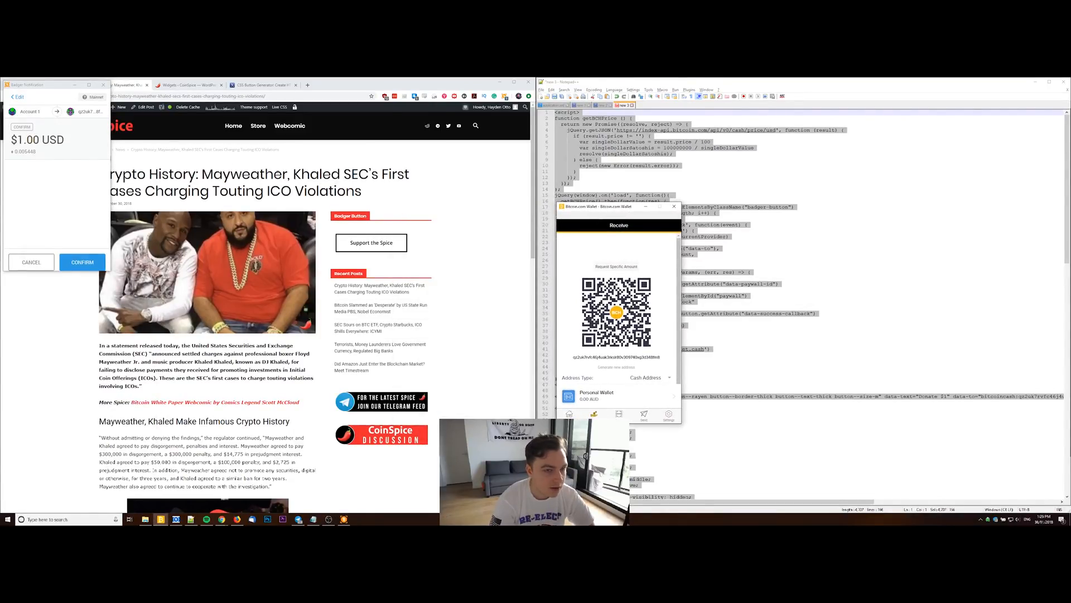
{"action": "left_click_drag", "start_coordinate": [39, 86], "coordinate": [201, 208]}
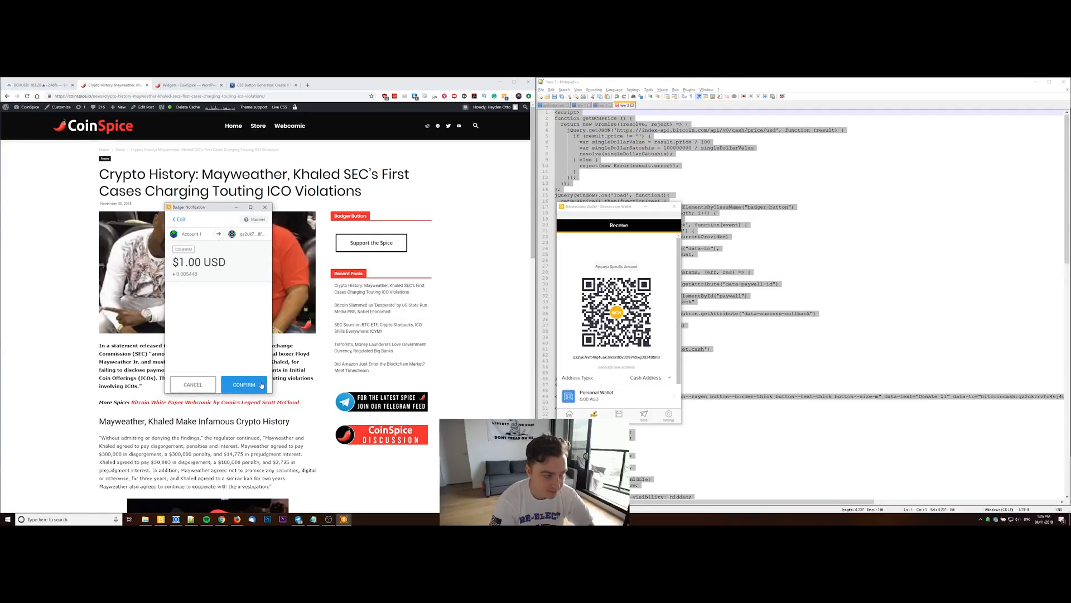
{"action": "left_click", "coordinate": [244, 384]}
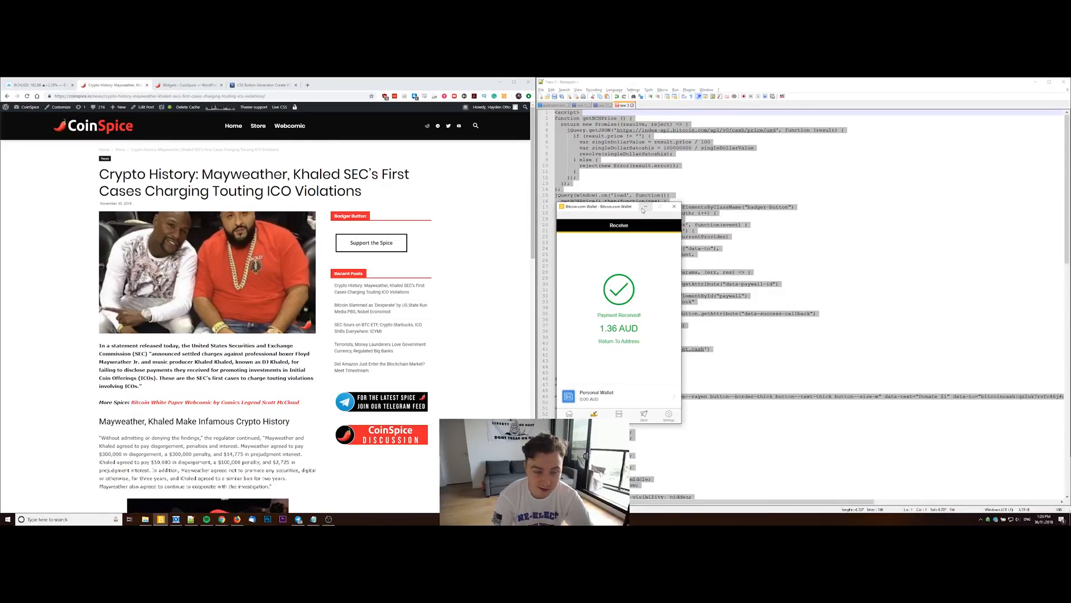
{"action": "left_click", "coordinate": [645, 209]}
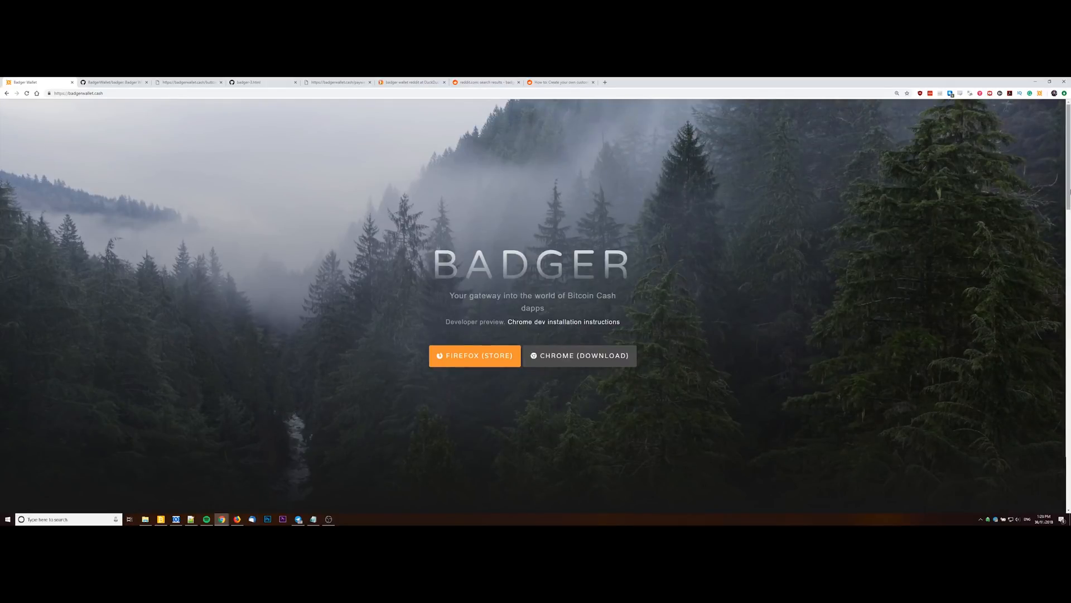
{"action": "left_click_drag", "start_coordinate": [1069, 173], "coordinate": [1069, 456]}
Step through the gist and paywall demo tabs to the Reddit custom Badger Button guide
{"action": "key", "text": "Home"}
{"action": "left_click", "coordinate": [251, 83]}
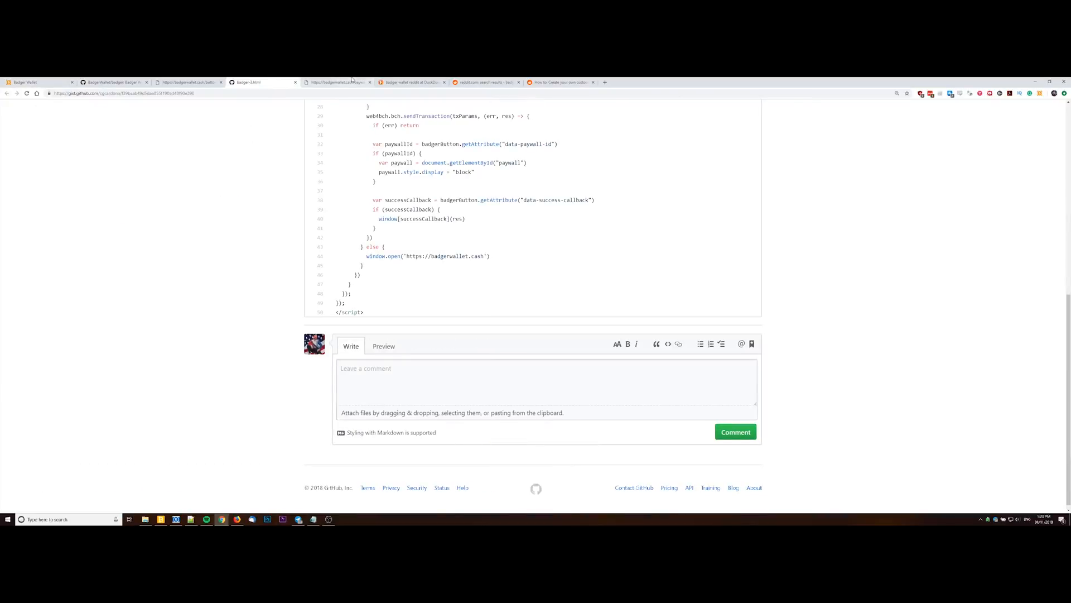
{"action": "key", "text": "Home"}
{"action": "left_click", "coordinate": [342, 82]}
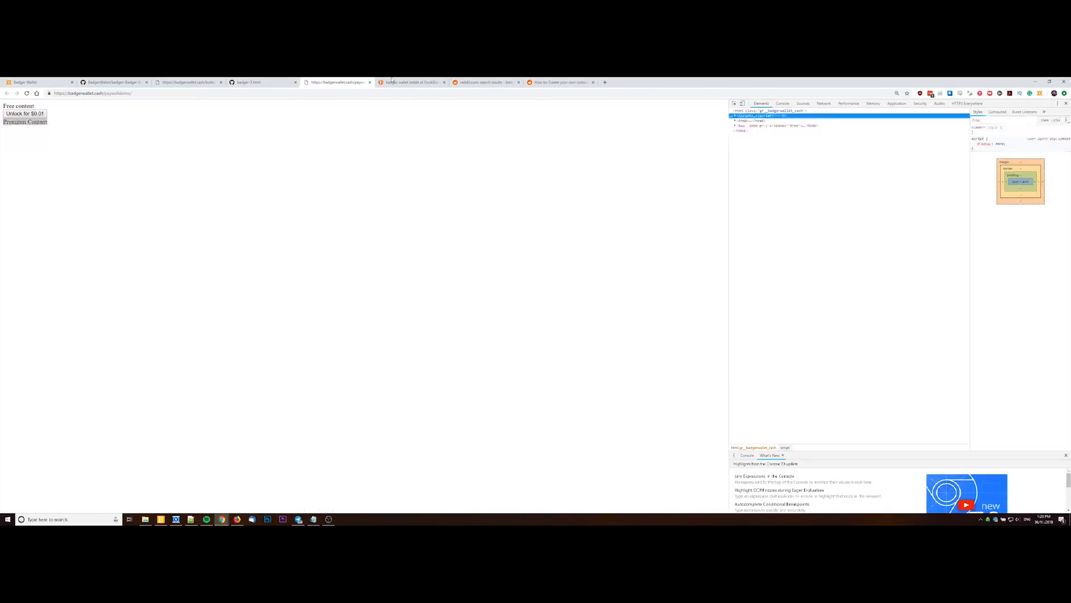
{"action": "left_click", "coordinate": [571, 82]}
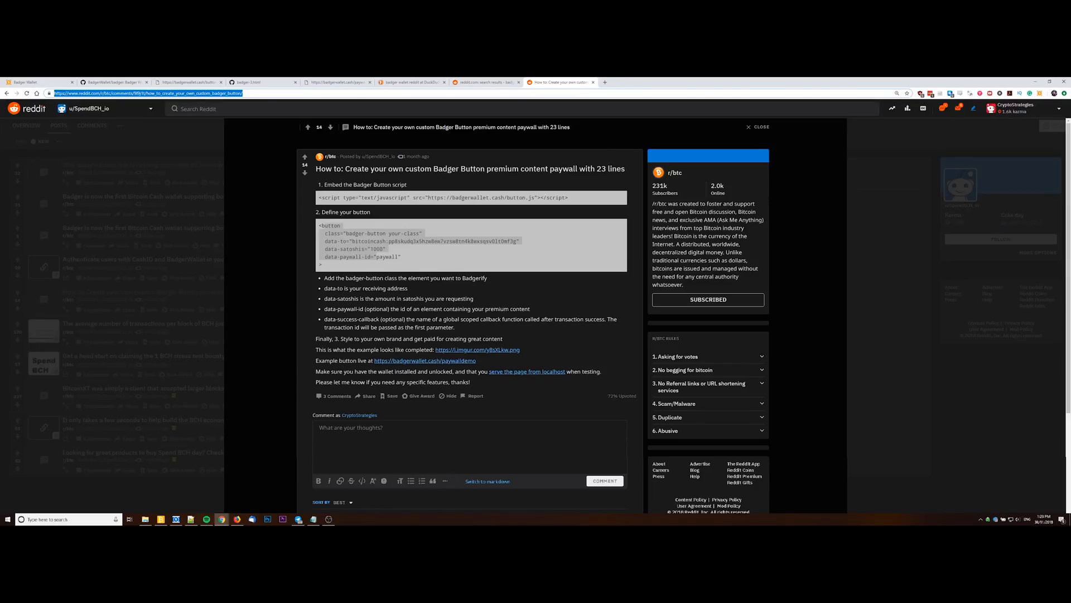